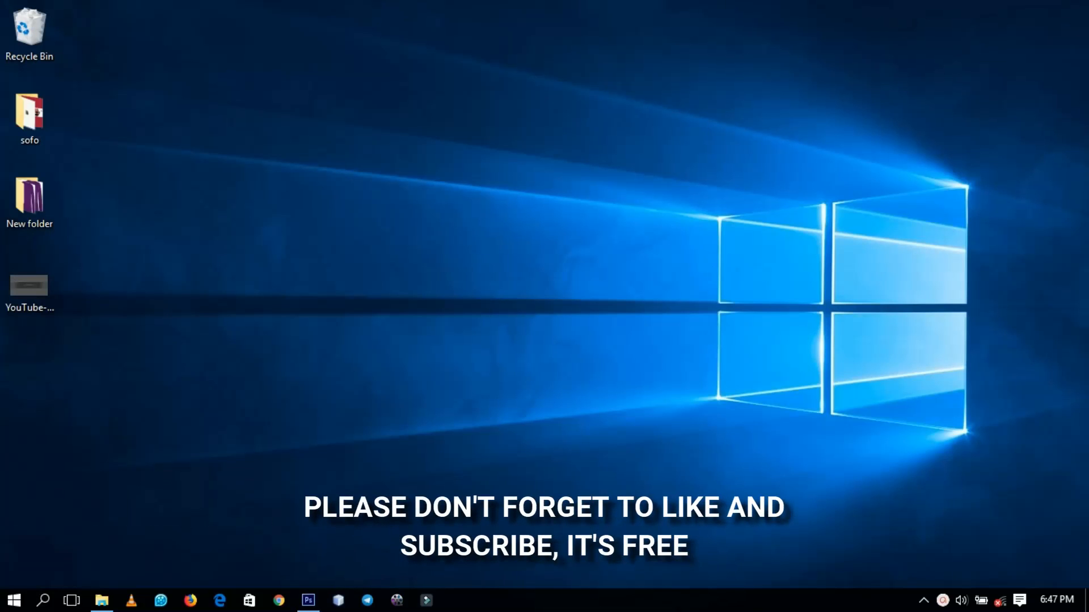
Switch to Photoshop with the YouTube-Channel-Art-Template.jpg document.
left_click(308, 600)
left_click(310, 604)
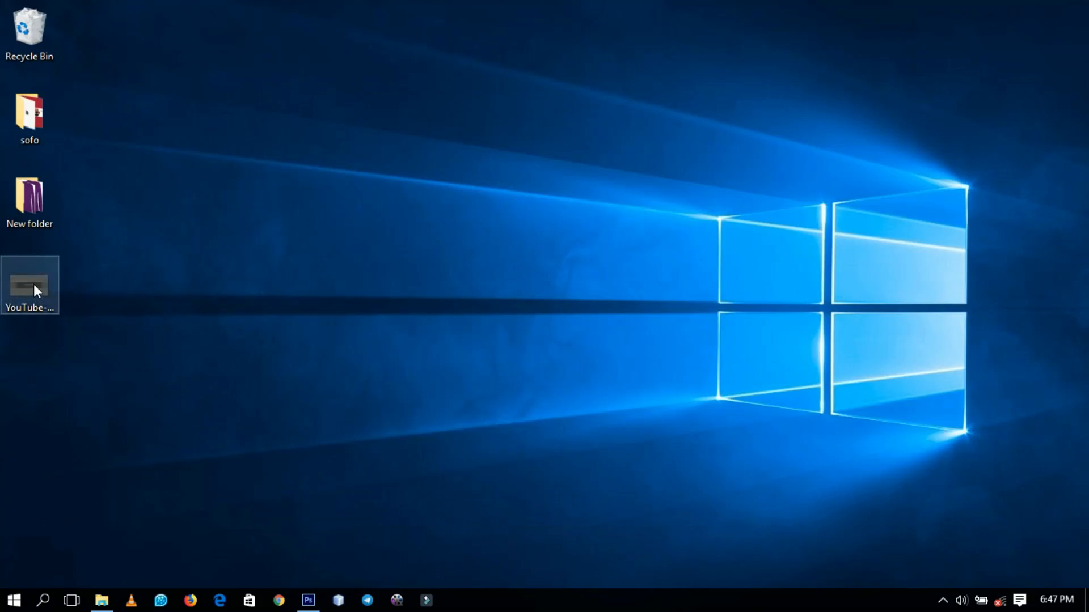
left_click(308, 600)
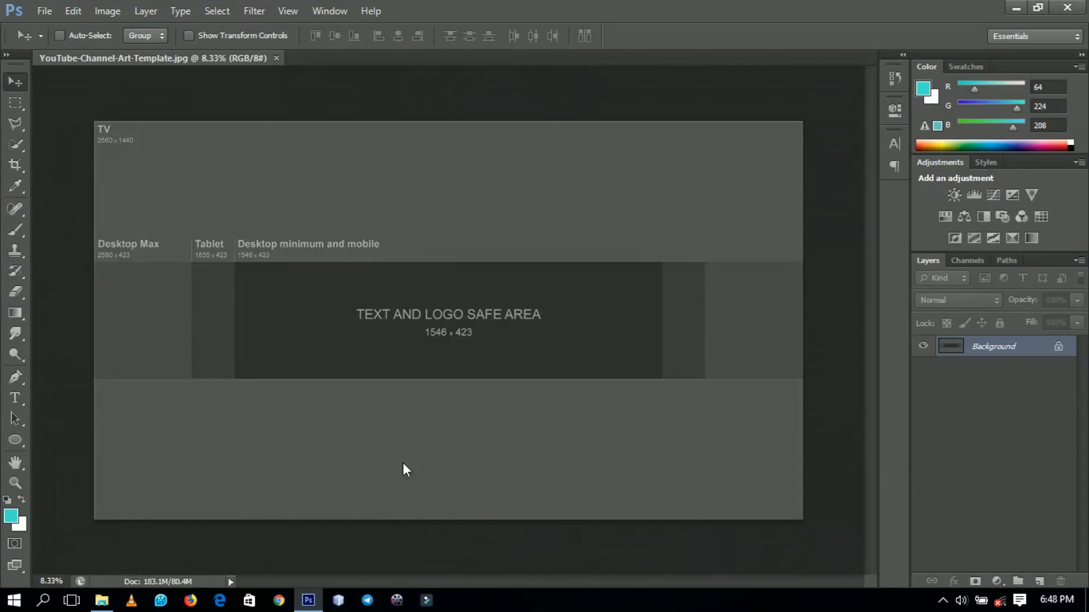
Draw a turquoise rectangle shape, about 10847 by 1824 px, over the template's full-width 2560 x 423 desktop band.
left_click(10, 438)
right_click(10, 439)
left_click(91, 442)
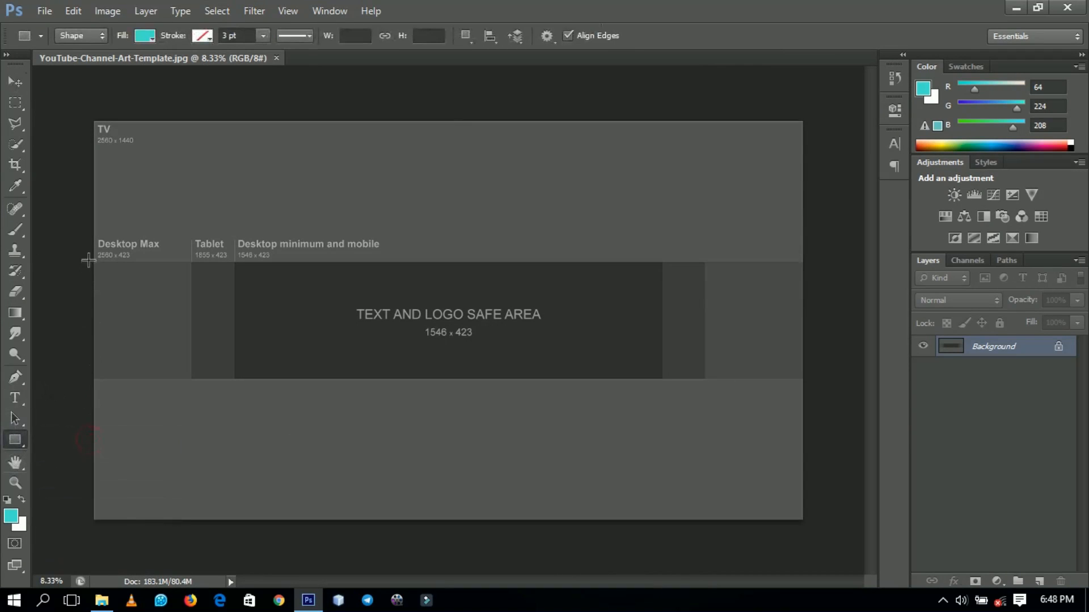
left_click_drag(89, 260, 808, 380)
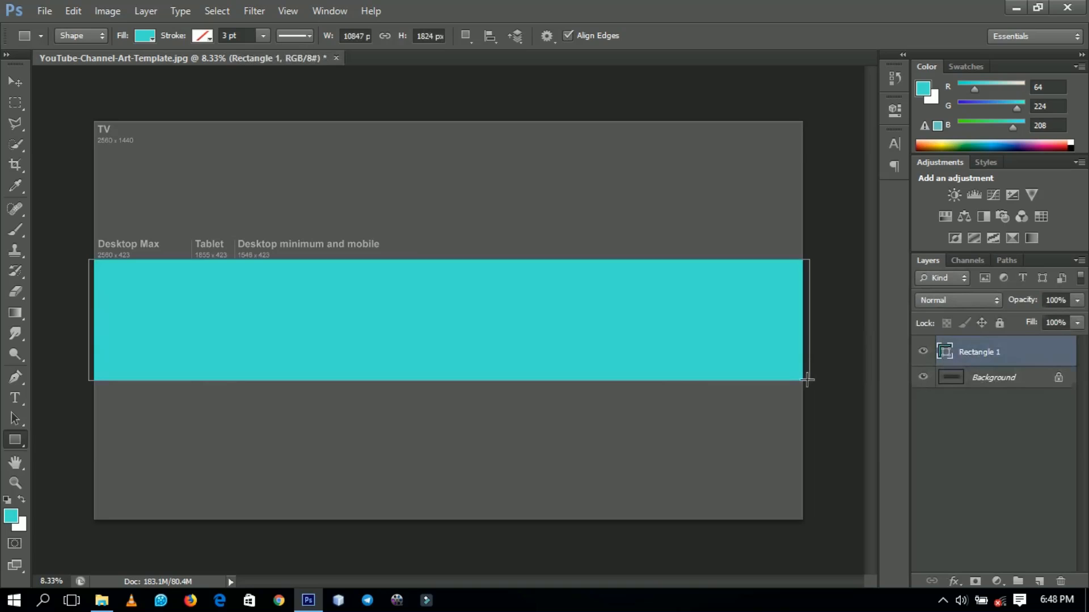
Narrow the turquoise rectangle from both ends with Free Transform so its sides meet the canvas edges.
key("ctrl+t")
left_click_drag(809, 320, 803, 322)
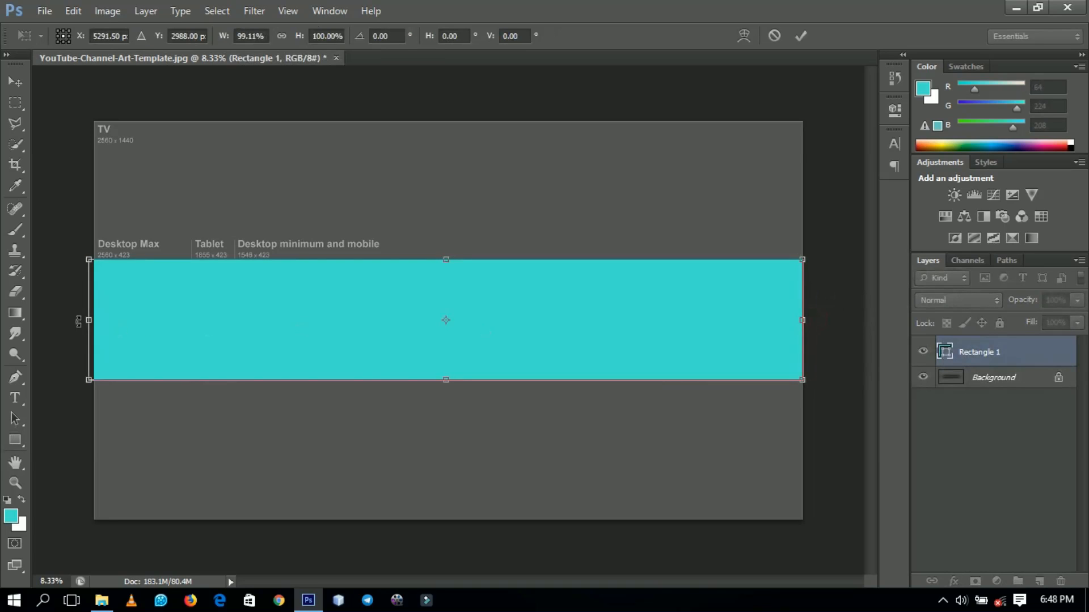
left_click_drag(88, 320, 94, 320)
key("Return")
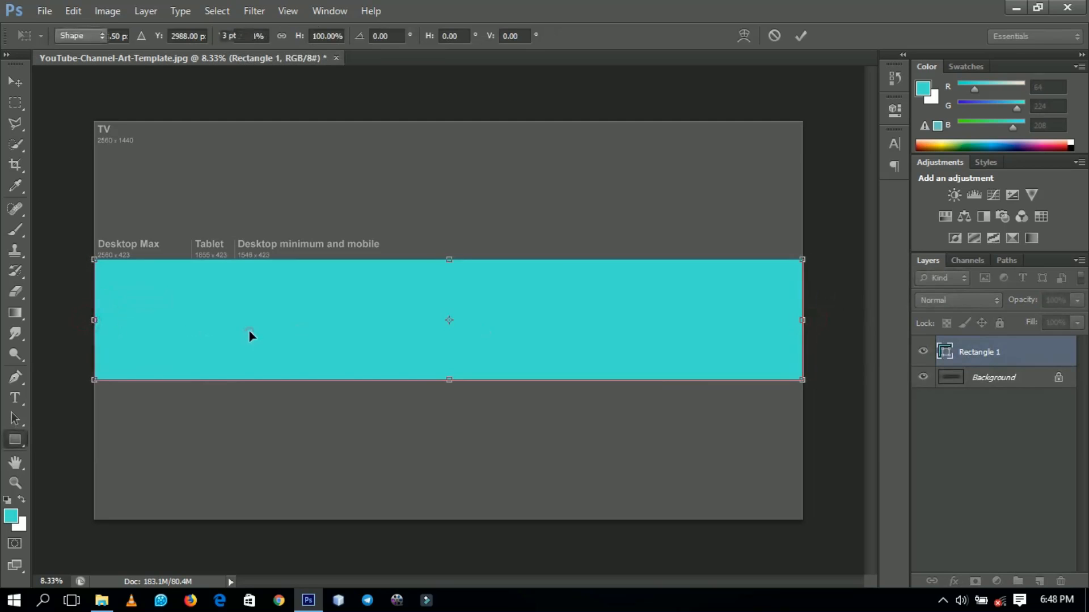
Convert the Rectangle 1 layer to a smart object and open its contents for editing.
right_click(990, 352)
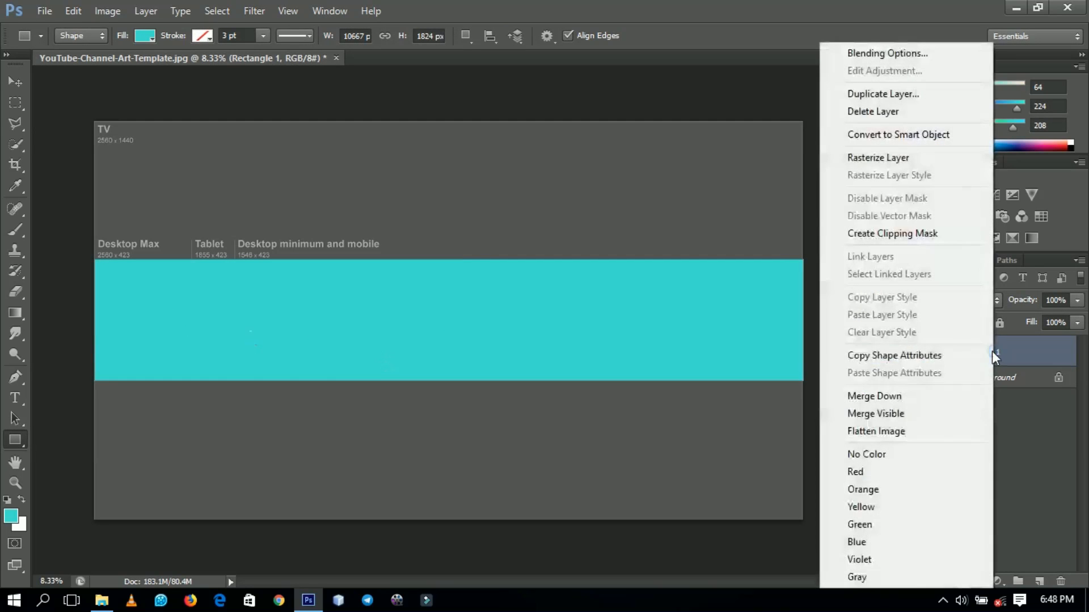
left_click(890, 136)
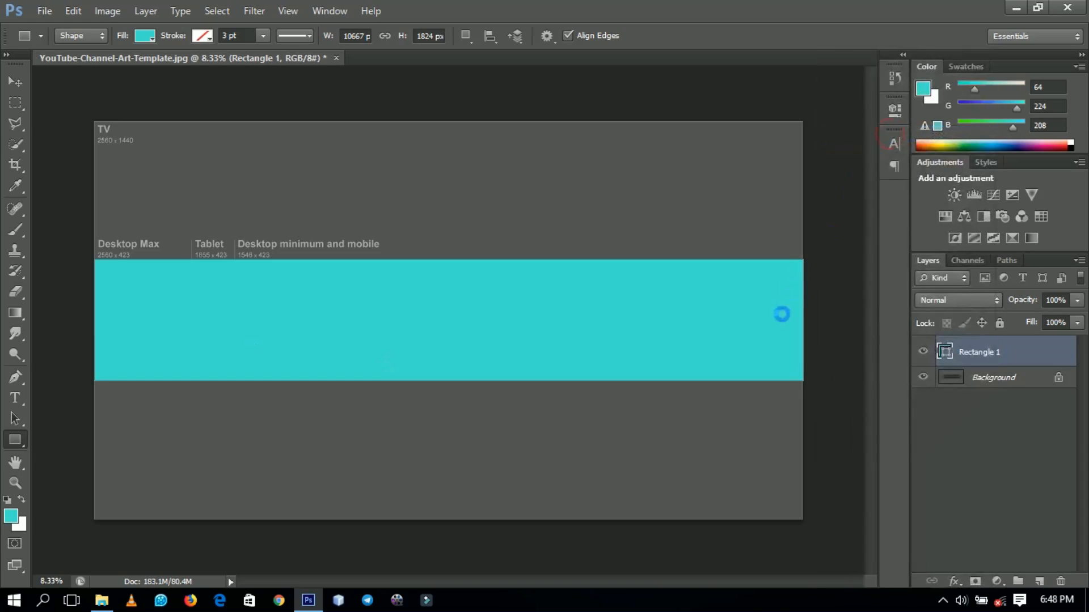
double_click(957, 345)
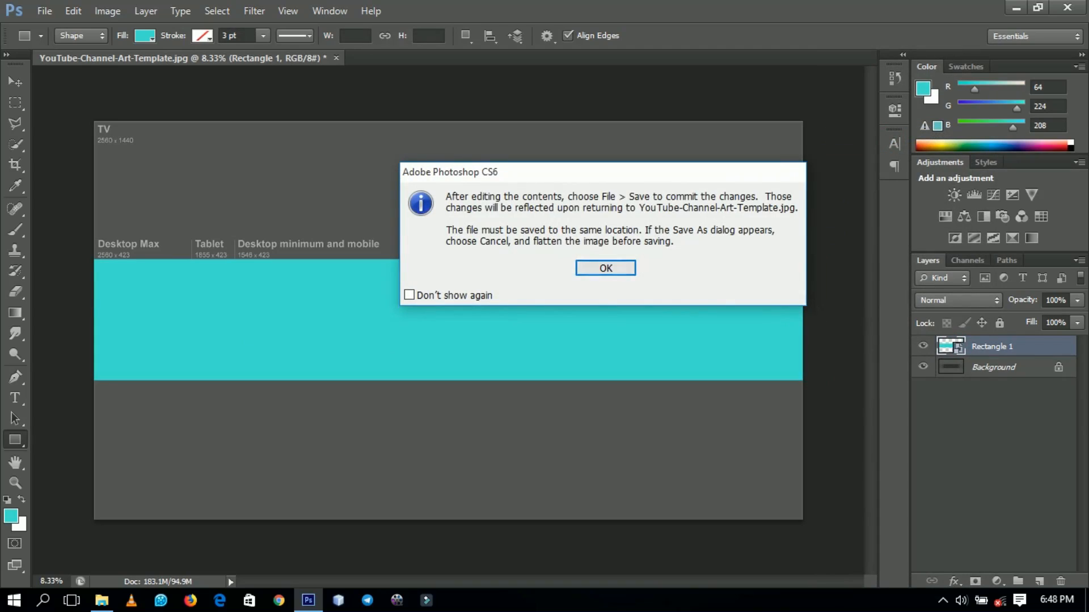
left_click(594, 268)
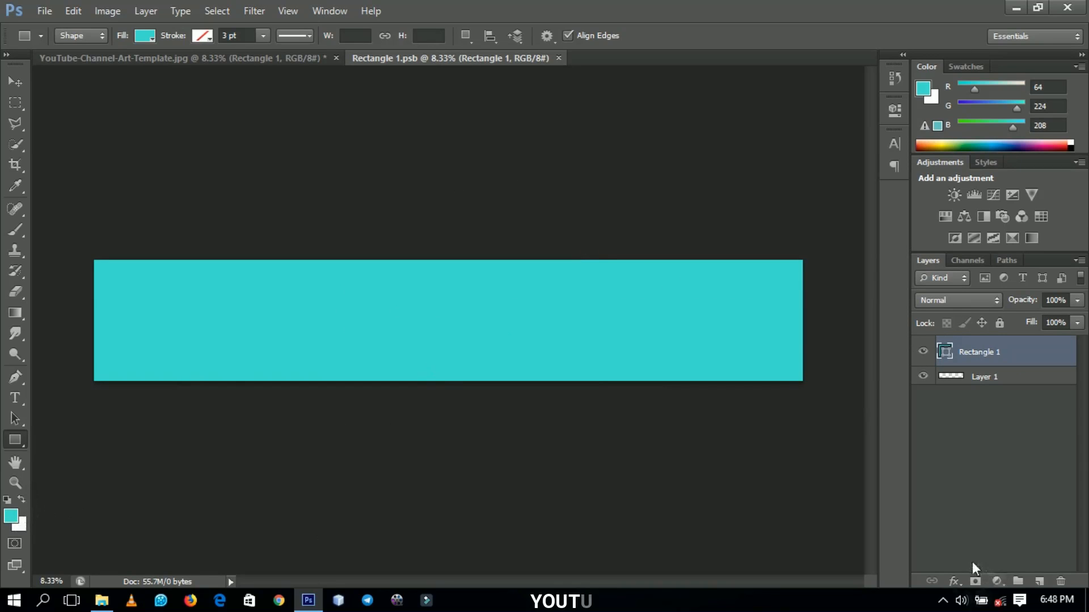
Add a Solid Color fill layer in turquoise 40e0d0 above the rectangle inside the smart object.
left_click(996, 581)
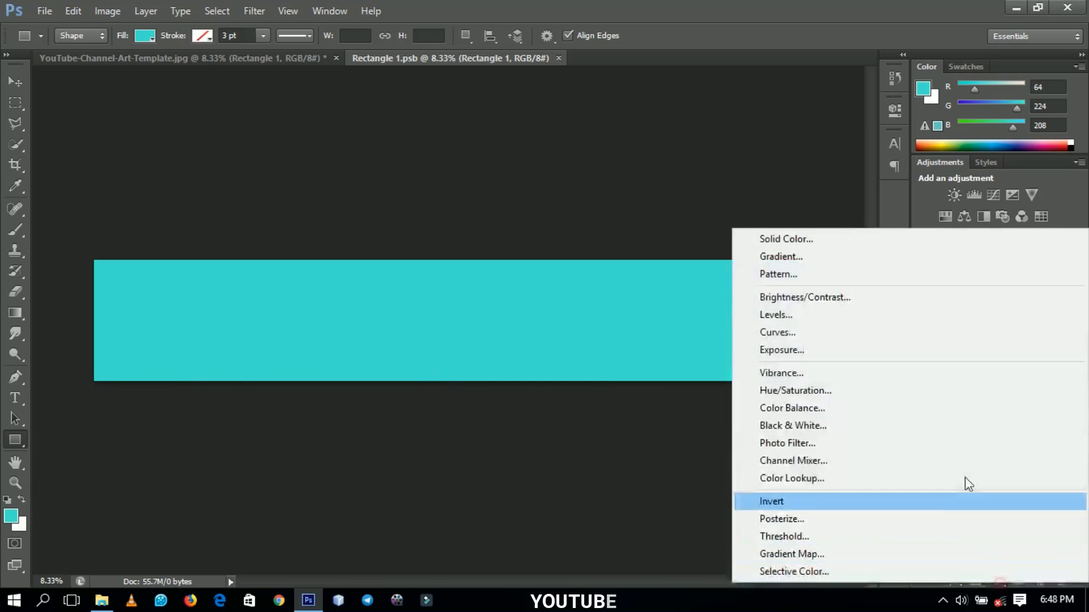
left_click(785, 238)
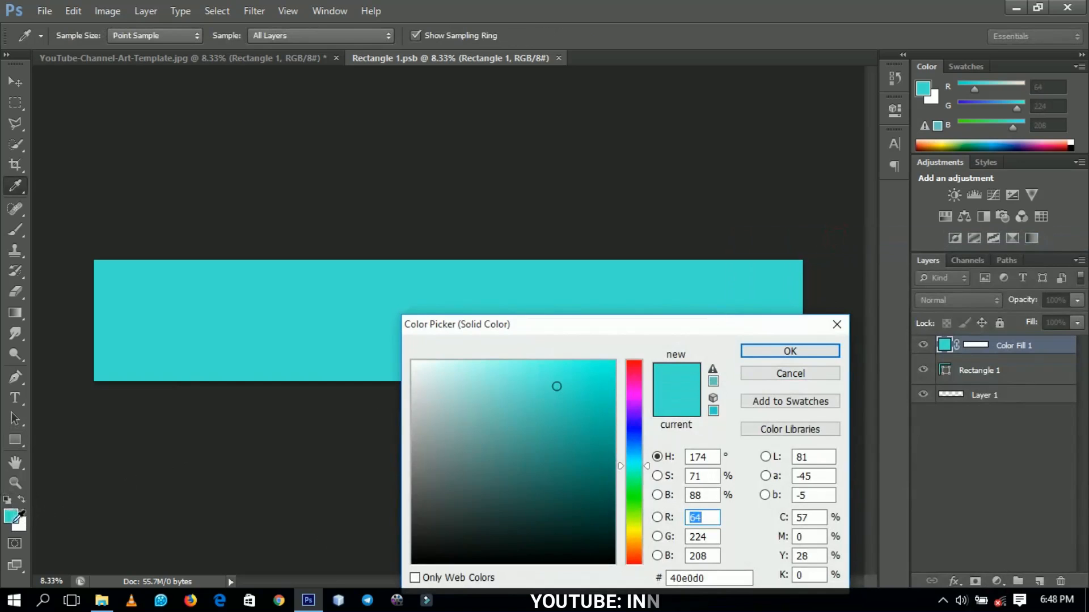
left_click(778, 351)
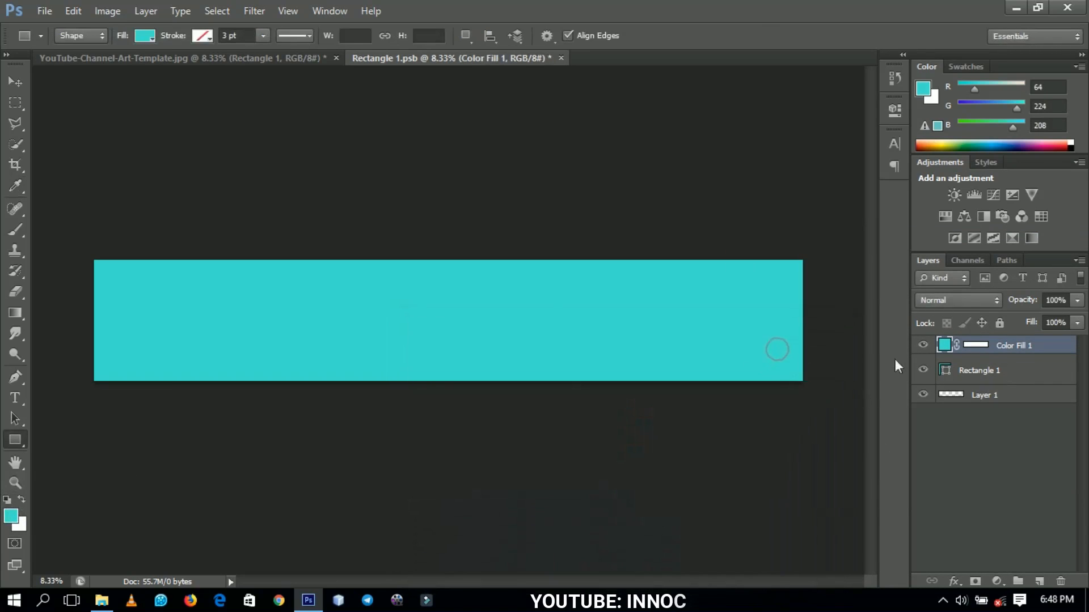
double_click(944, 344)
left_click(637, 382)
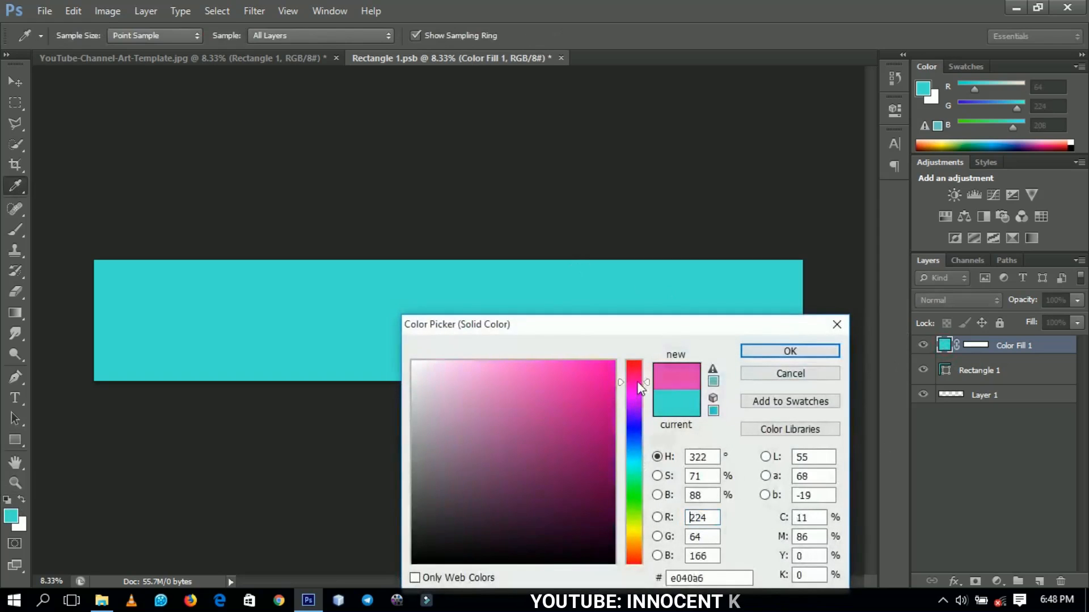
left_click_drag(604, 385, 603, 373)
left_click(518, 446)
left_click(481, 390)
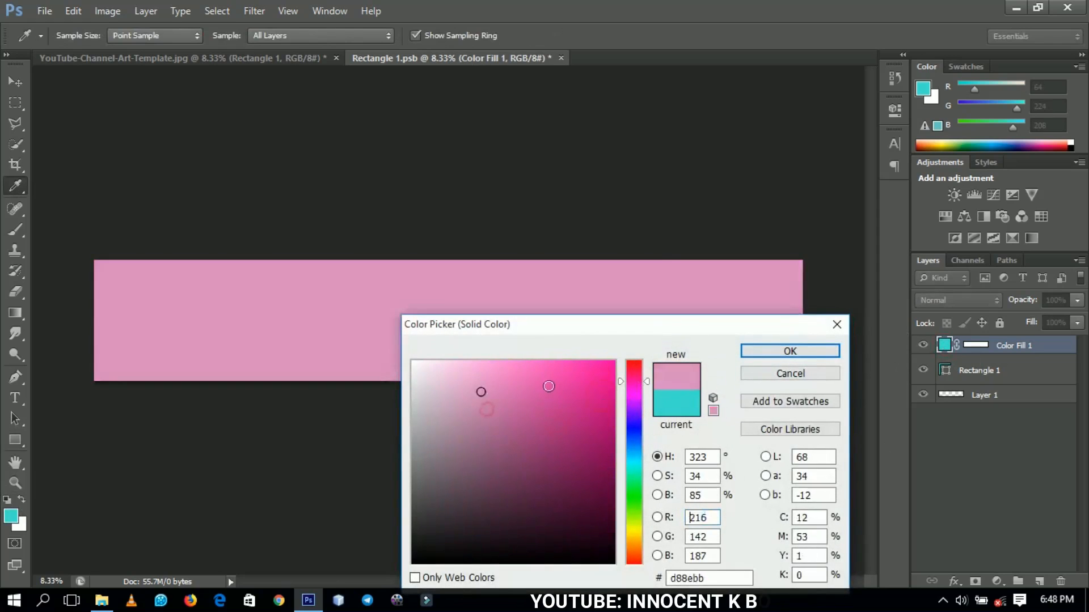
left_click(593, 374)
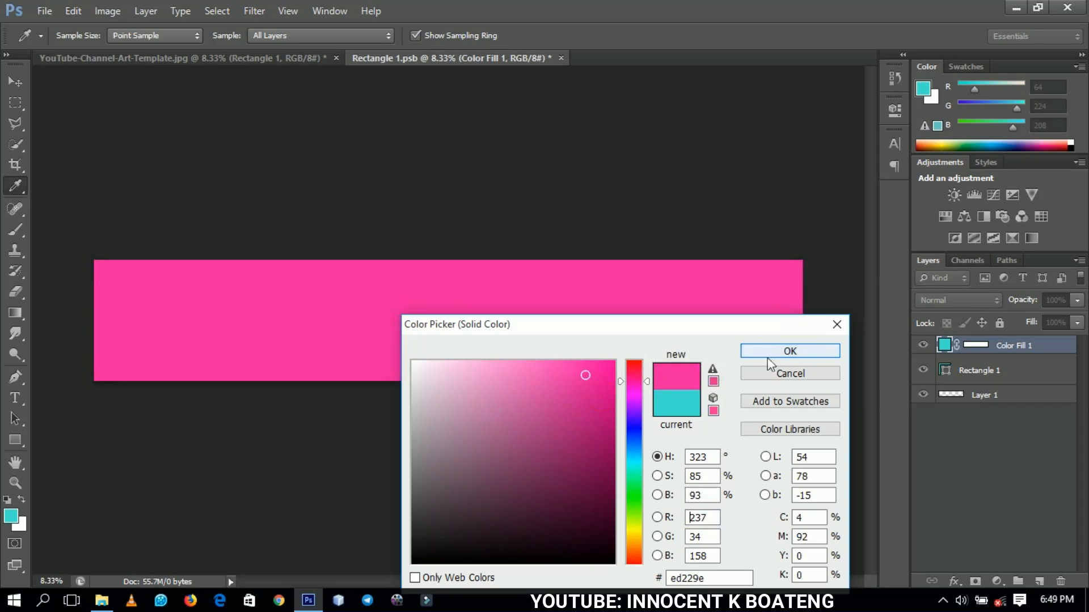
left_click(772, 377)
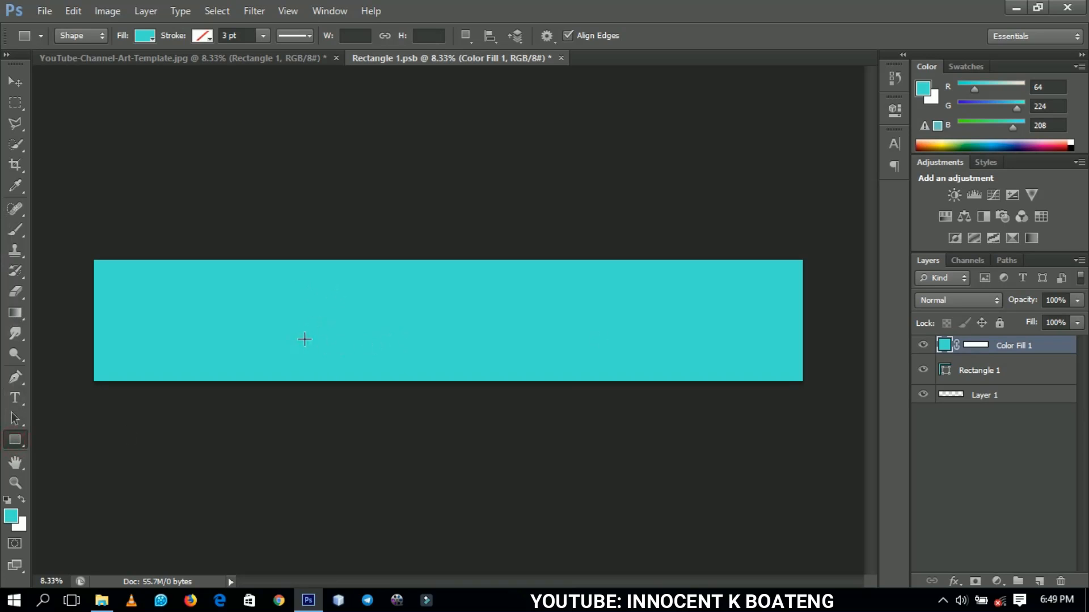
Draw a rectangle about 7621 by 3336 px across the middle of the banner and fill it white (ffffff).
left_click_drag(226, 220, 731, 441)
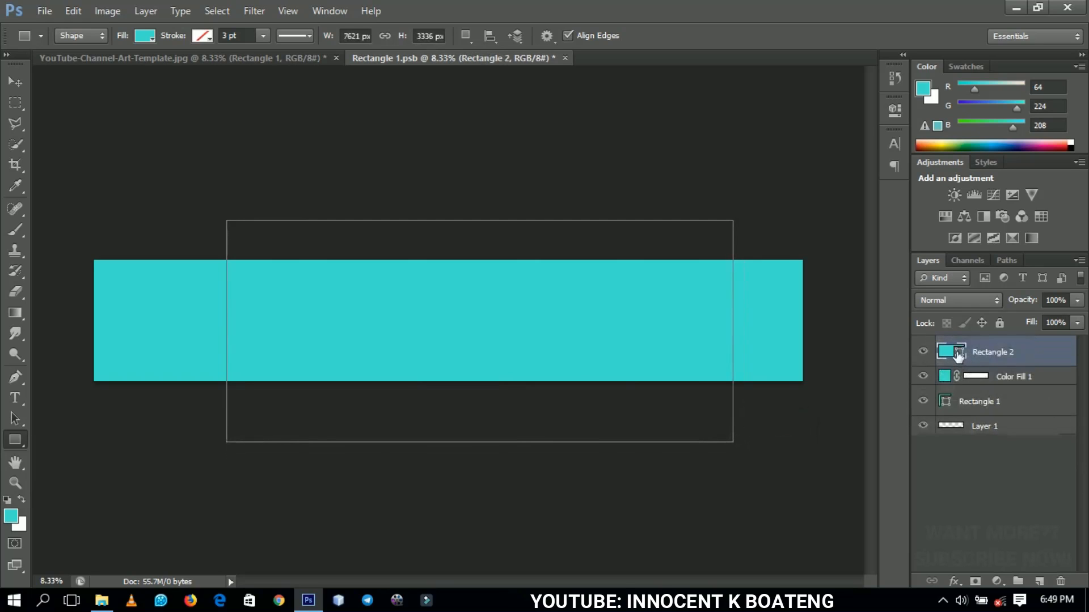
double_click(944, 351)
left_click_drag(549, 427, 349, 307)
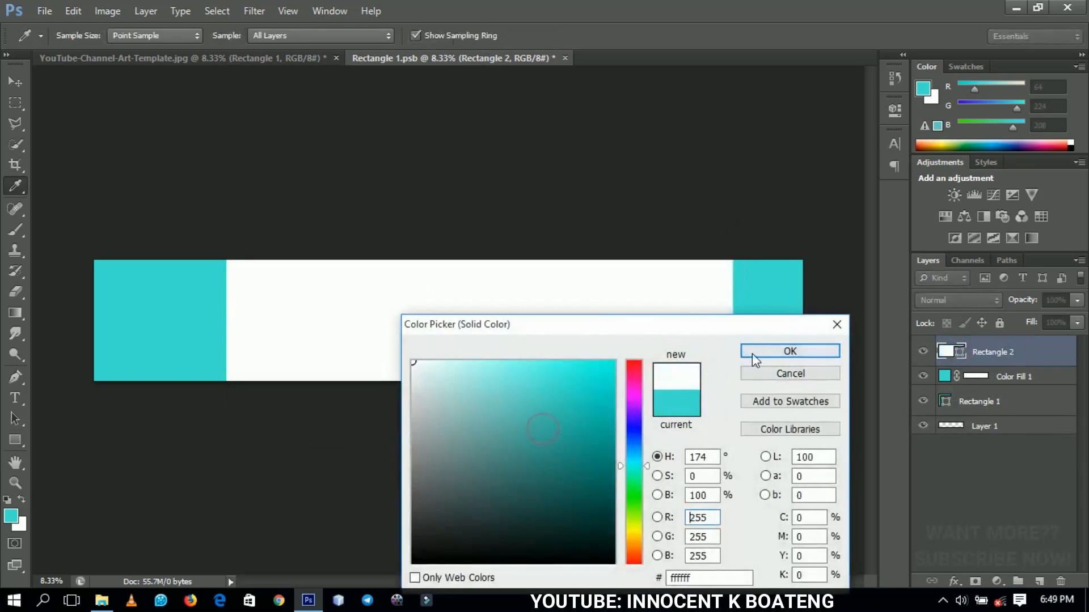
left_click(820, 357)
Centre the white rectangle horizontally on the canvas using a selection of the whole canvas, and clear the selection.
key("v")
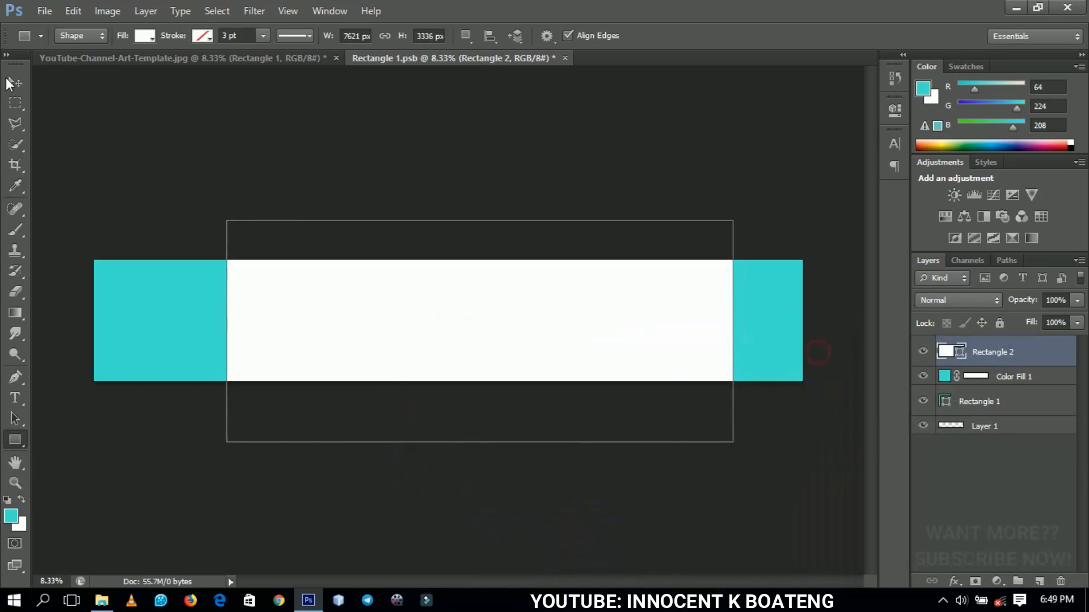
key("ctrl+a")
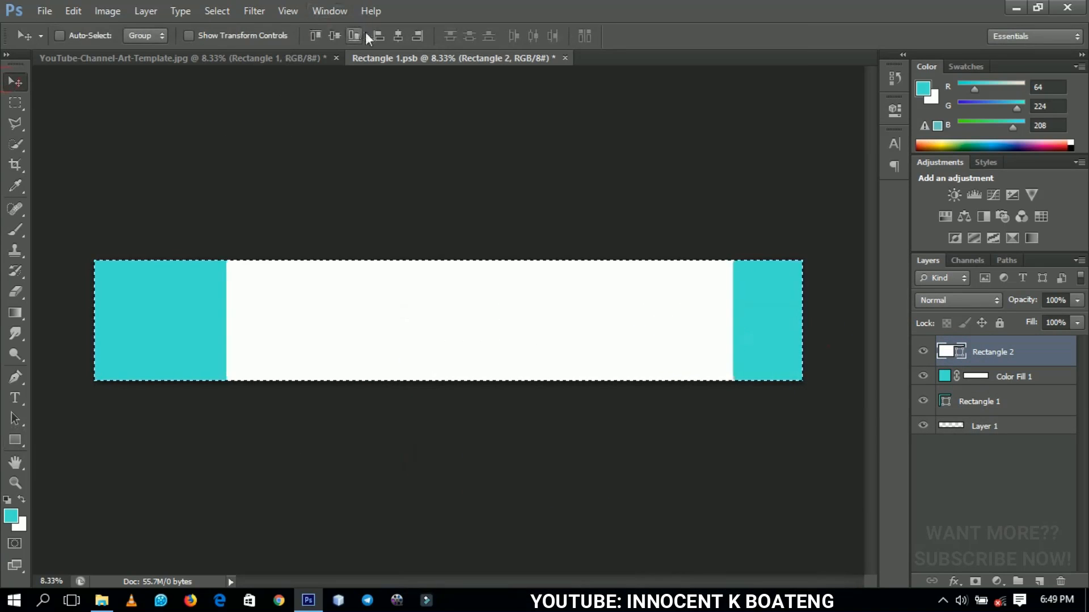
left_click(398, 36)
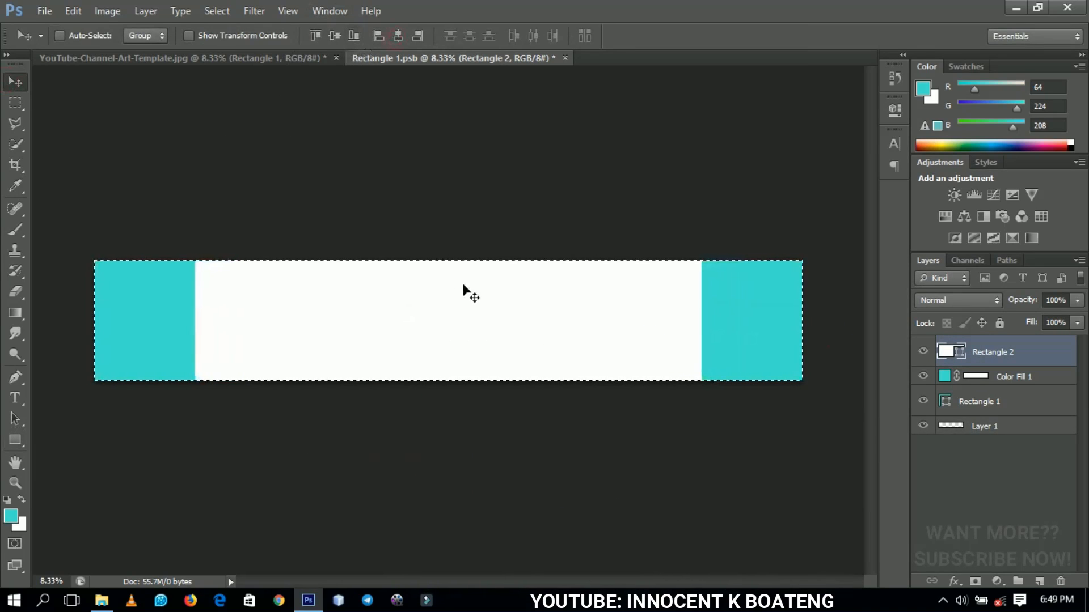
key("ctrl+d")
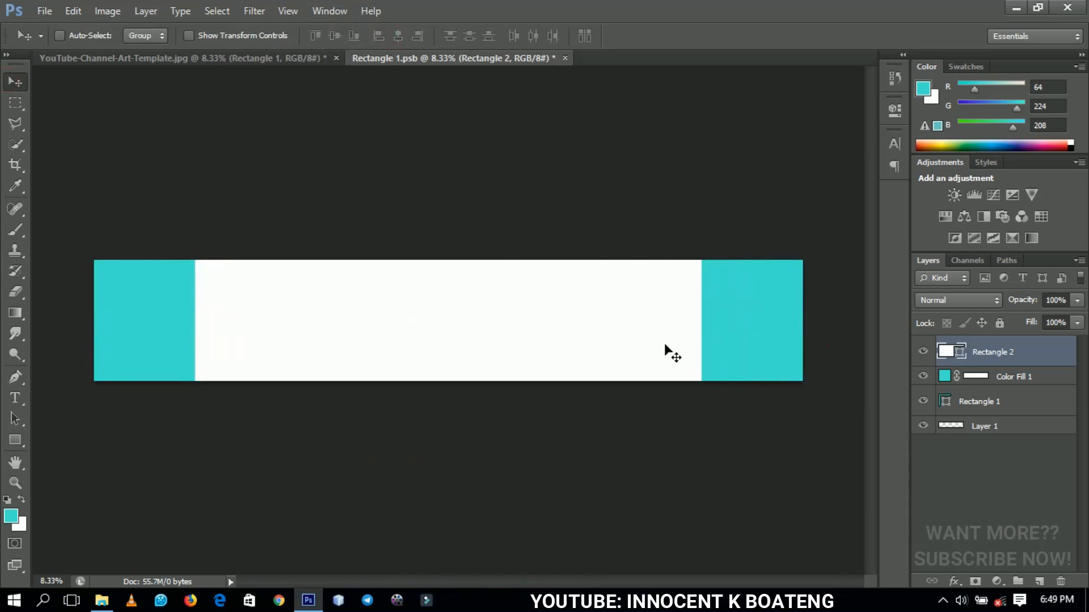
Enlarge the white rectangle slightly about its centre with Free Transform.
key("ctrl+t")
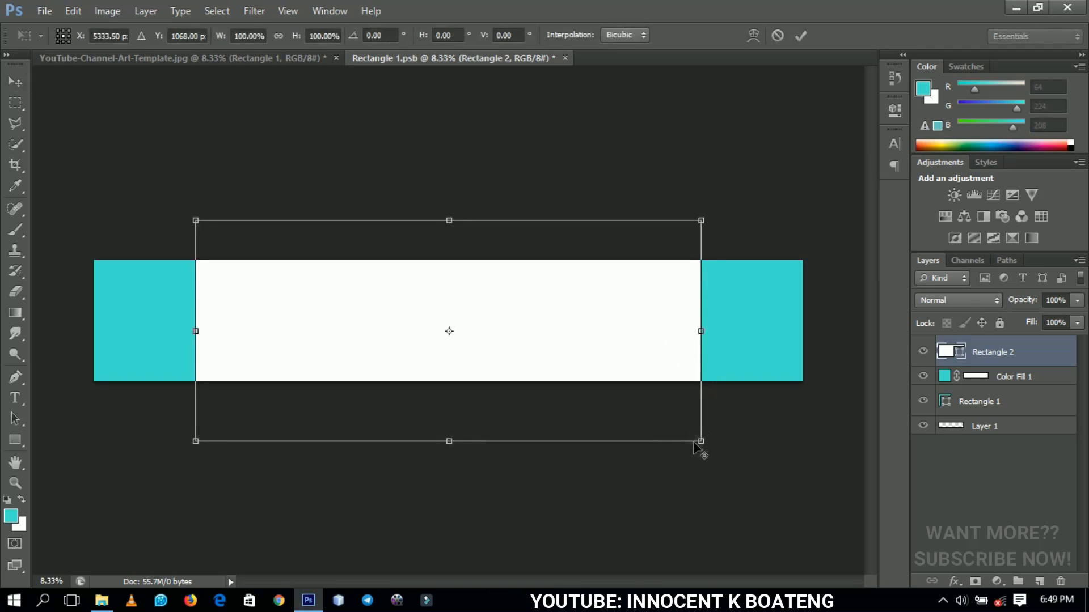
left_click_drag(703, 444, 708, 447)
double_click(693, 374)
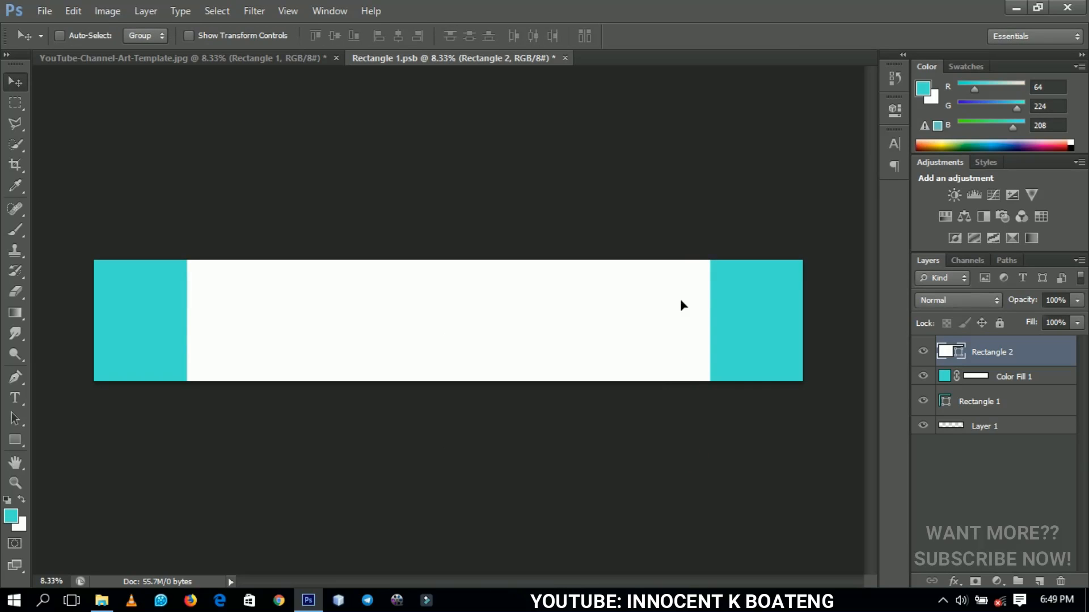
Rotate the white rectangle about 6.6° clockwise and align it to the canvas's horizontal centre.
key("ctrl+t")
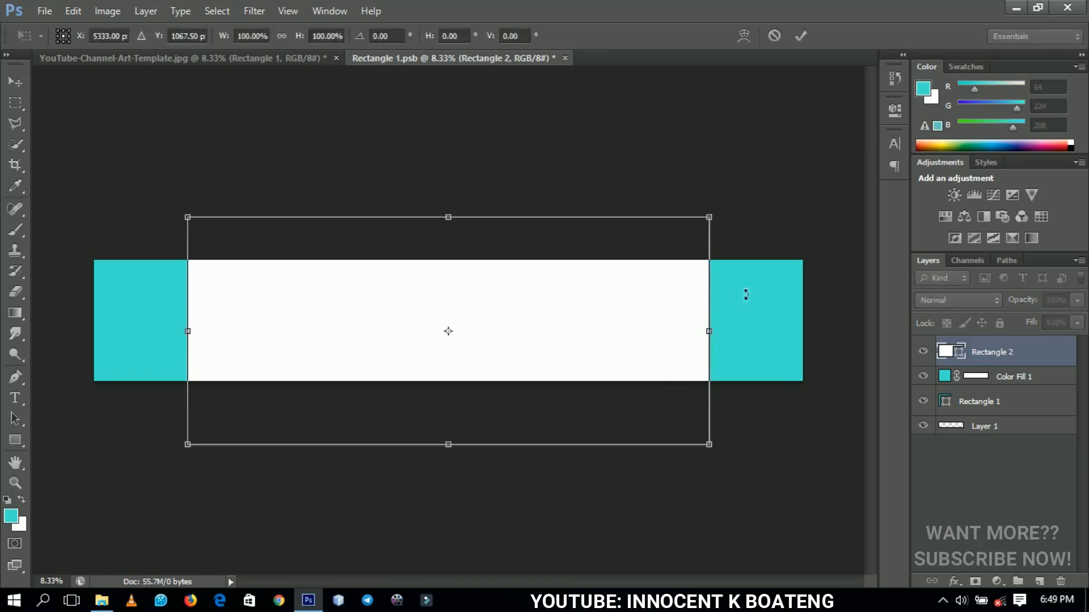
left_click_drag(751, 297, 753, 333)
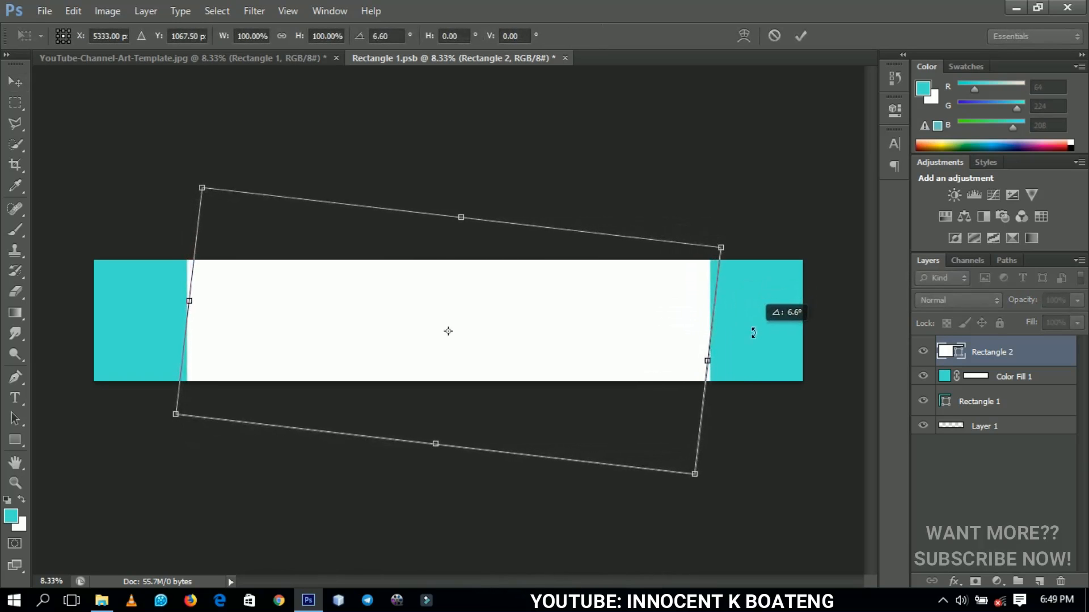
double_click(675, 334)
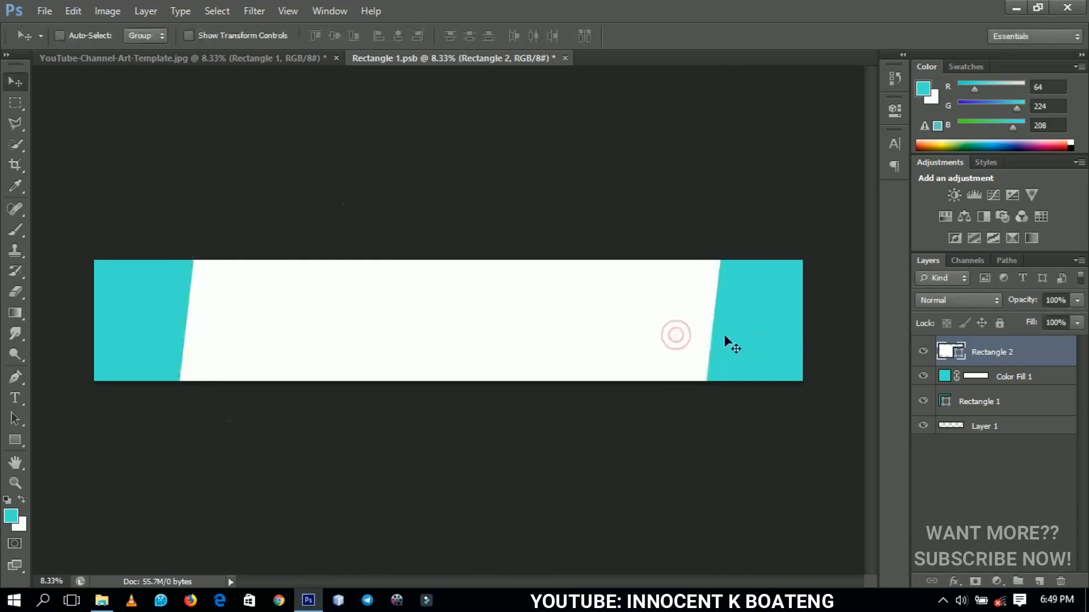
key("ctrl+a")
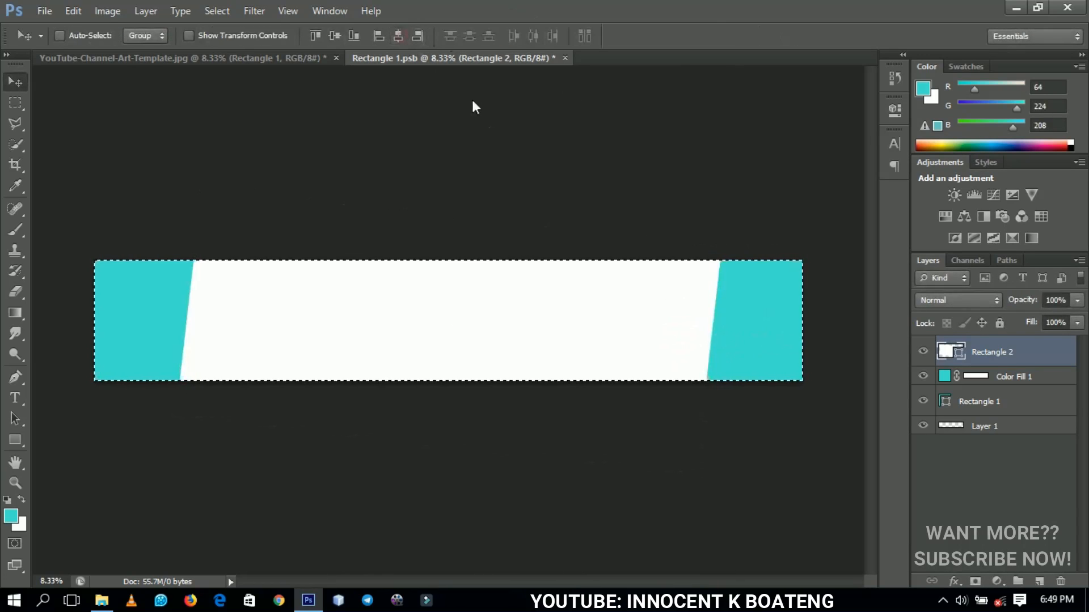
key("ctrl+d")
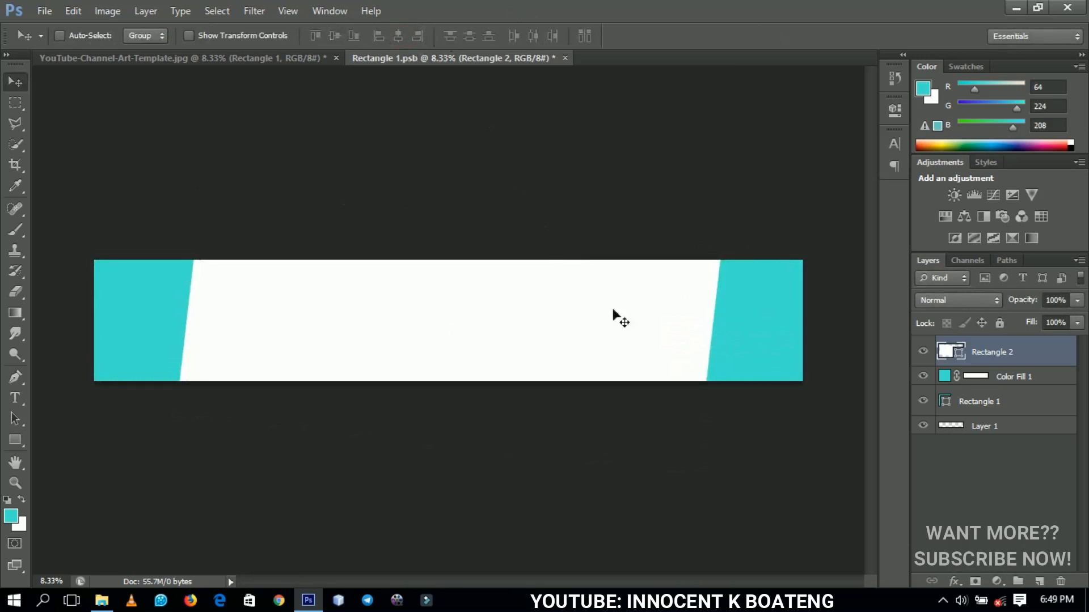
Add a new layer and place the channel owner's name as Akrobat Bold 66 pt text on the white area's upper left part.
left_click(1040, 580)
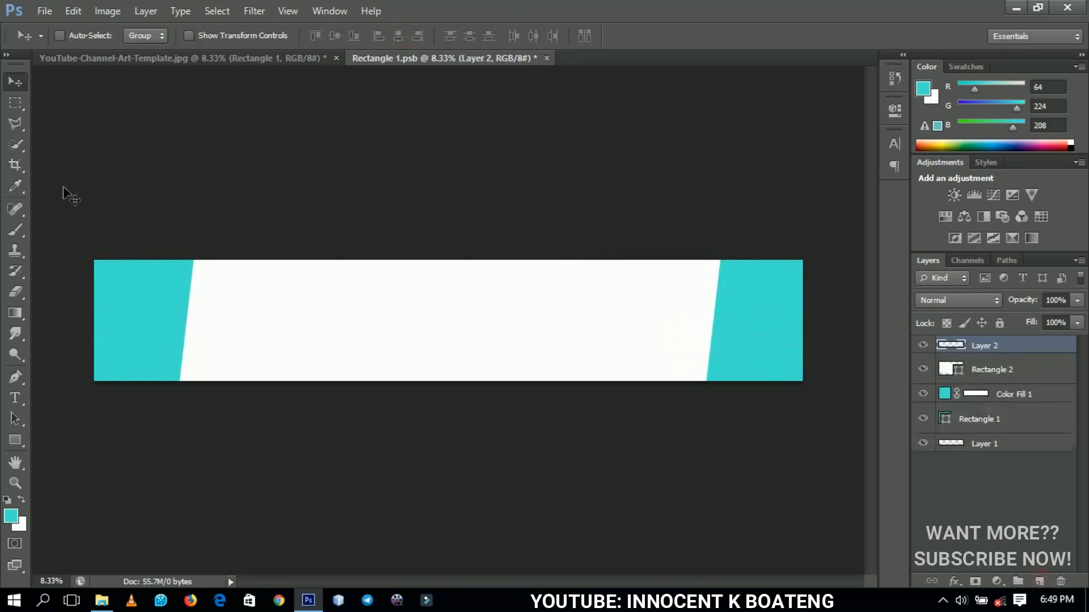
left_click(18, 398)
left_click(359, 292)
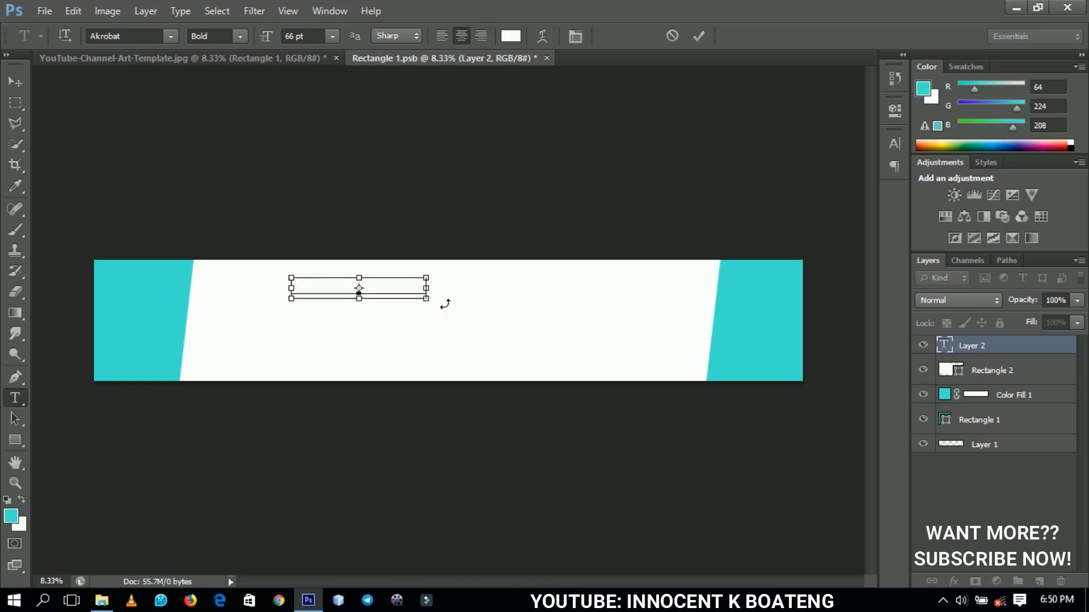
Recolour the channel owner's name text turquoise (#40e0d0), sampled from the banner's turquoise side area, and commit the text.
key("ctrl+a")
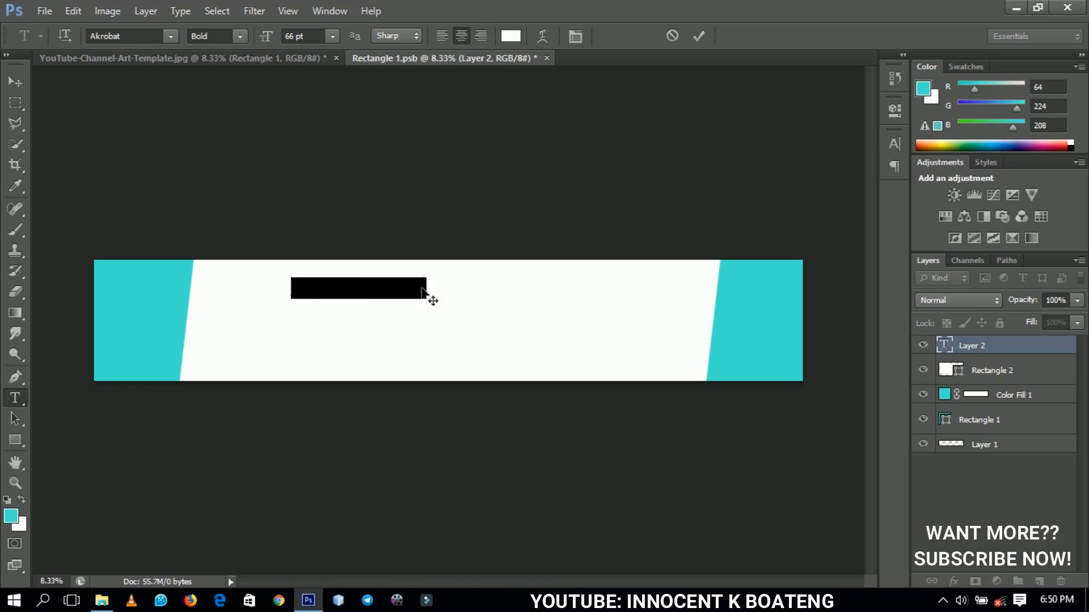
left_click(499, 36)
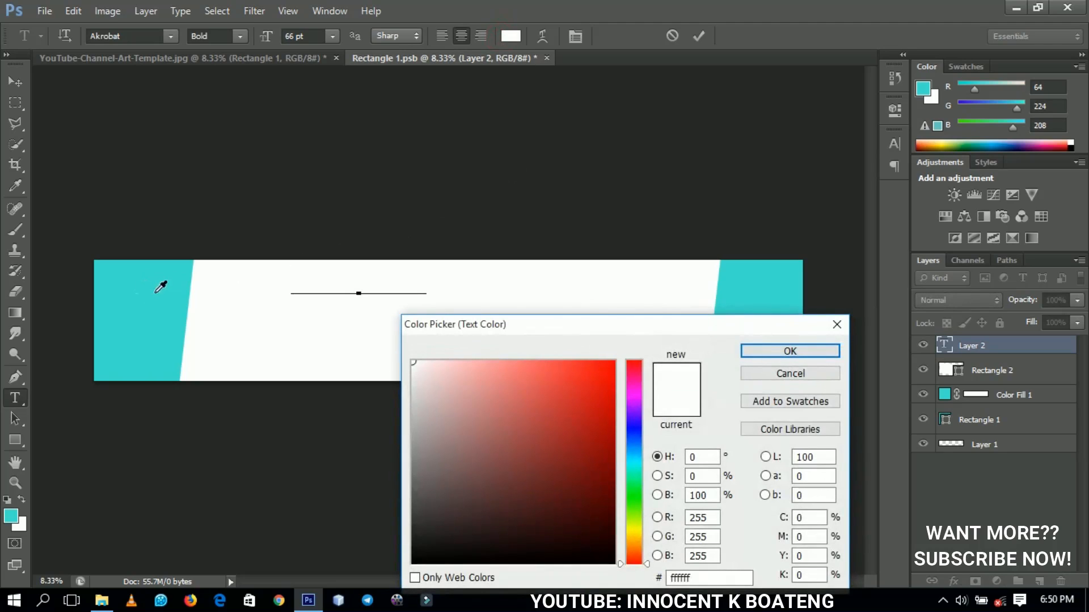
left_click(150, 292)
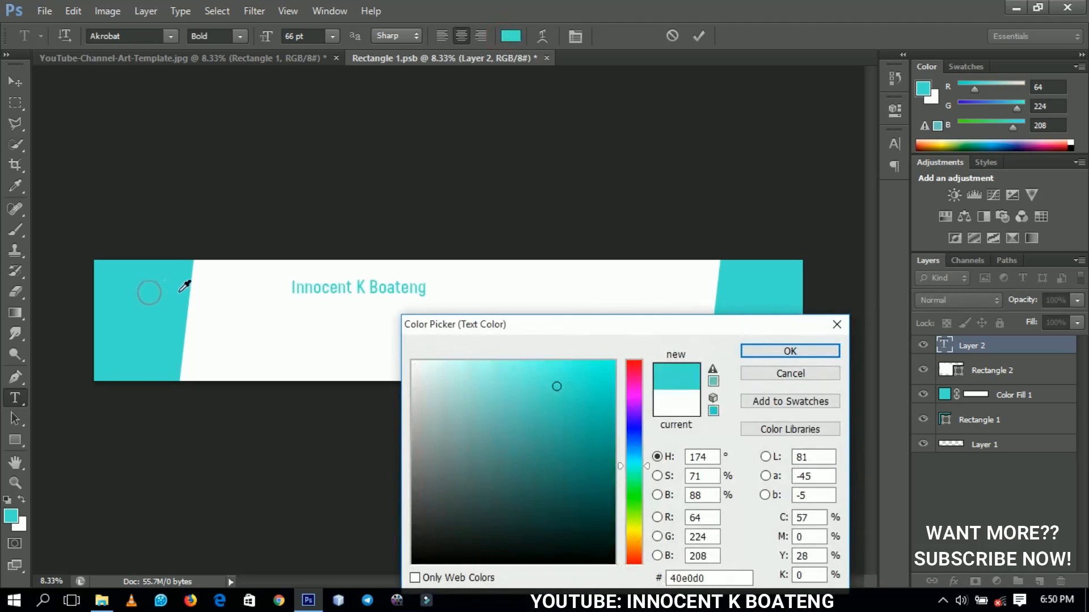
left_click(784, 352)
left_click(10, 85)
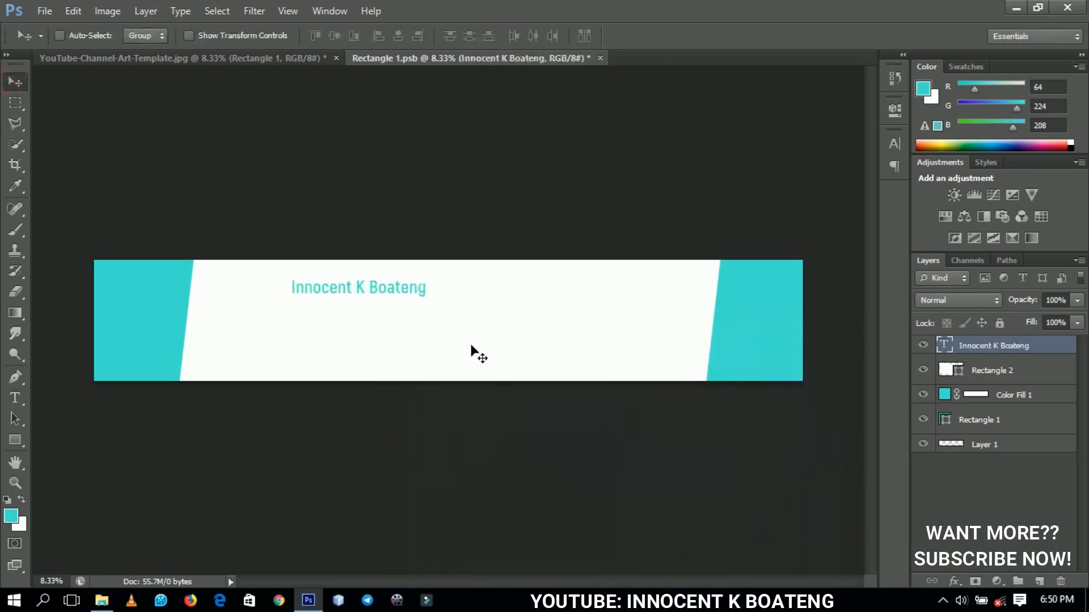
Enlarge the name text to about 157 pt with Free Transform and move it to the middle of the white area.
key("ctrl+t")
left_click_drag(448, 318, 514, 354)
key("Return")
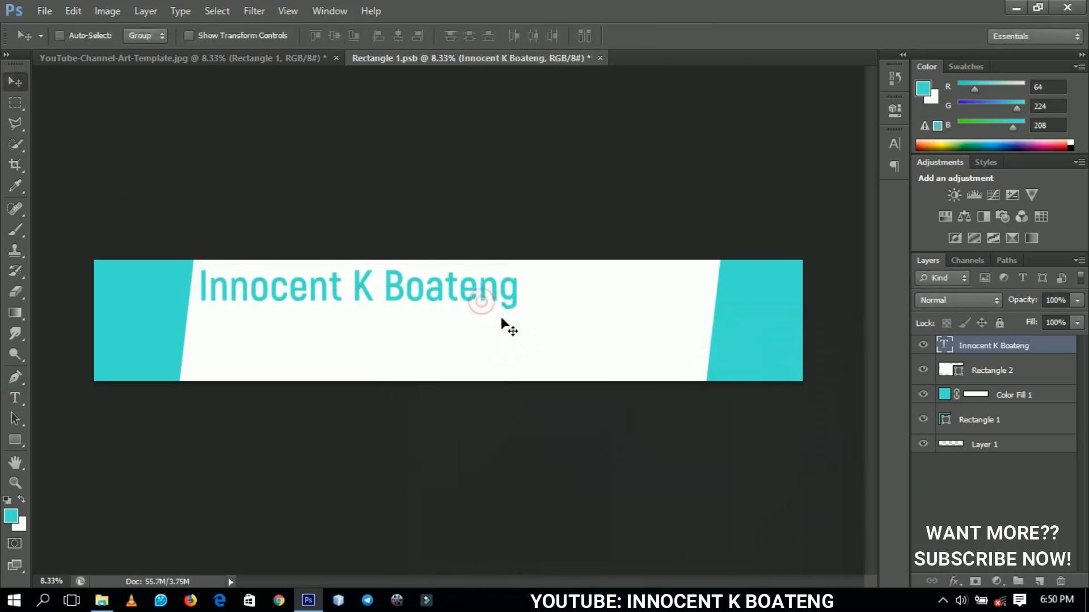
left_click_drag(469, 320, 560, 336)
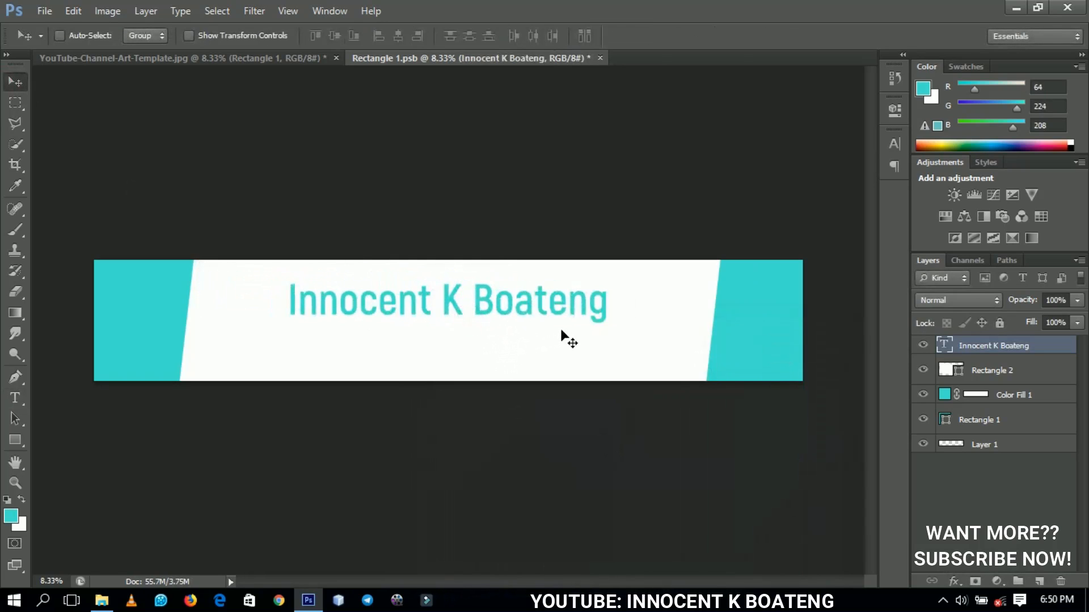
Change the font of the whole name text to Amsterdam.
key("t")
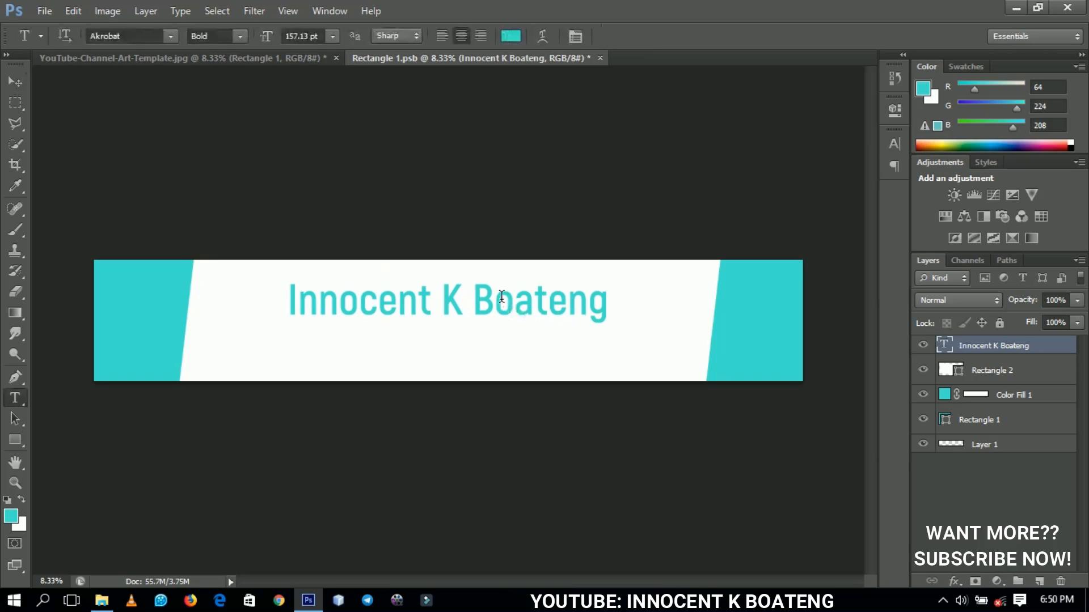
double_click(501, 296)
key("ctrl+a")
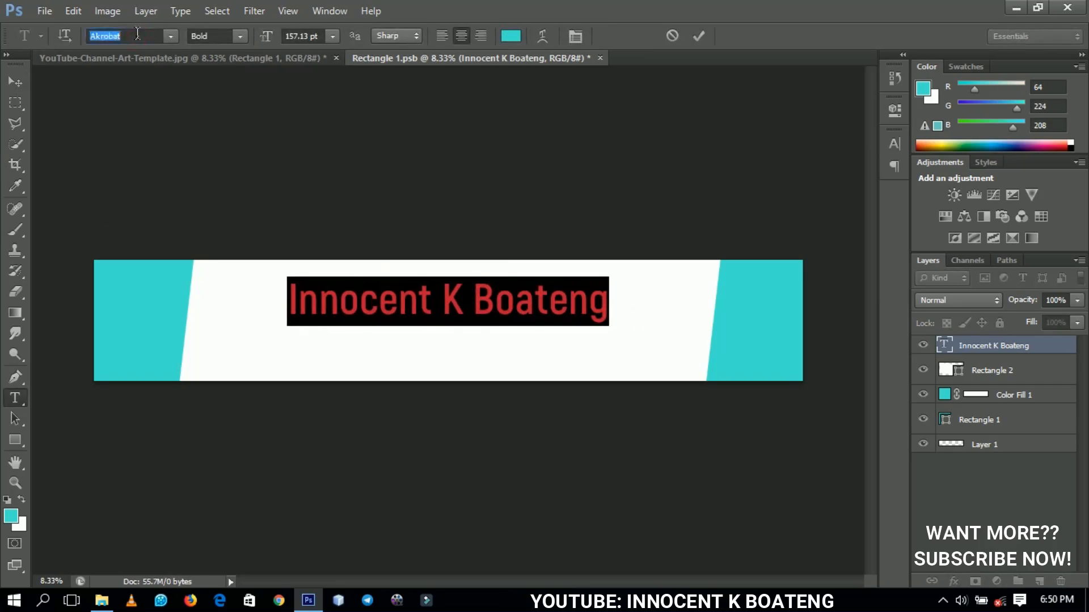
type("Amsterdam")
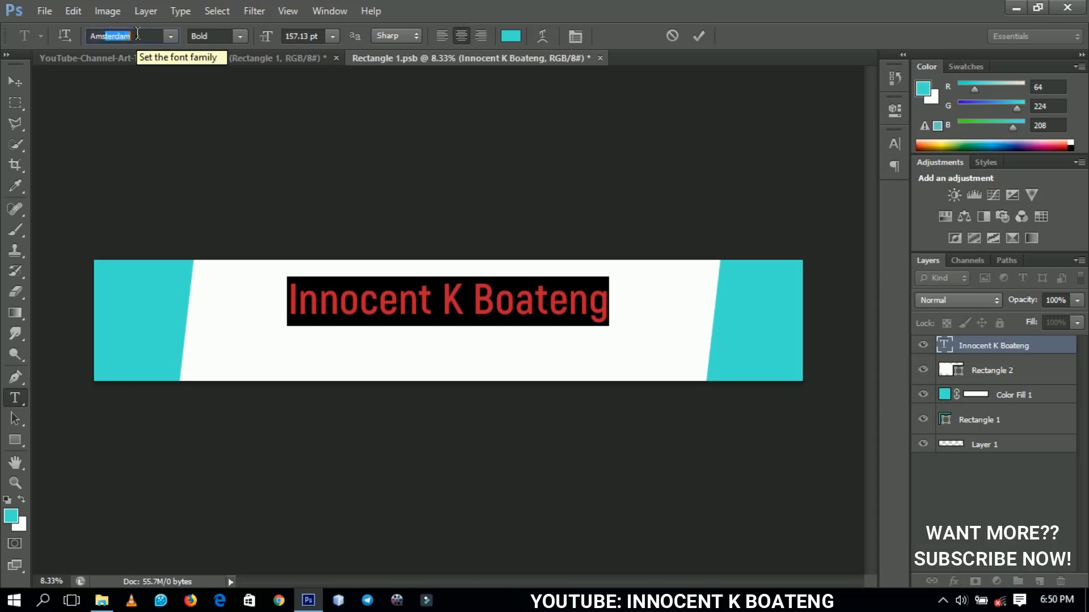
key("Return")
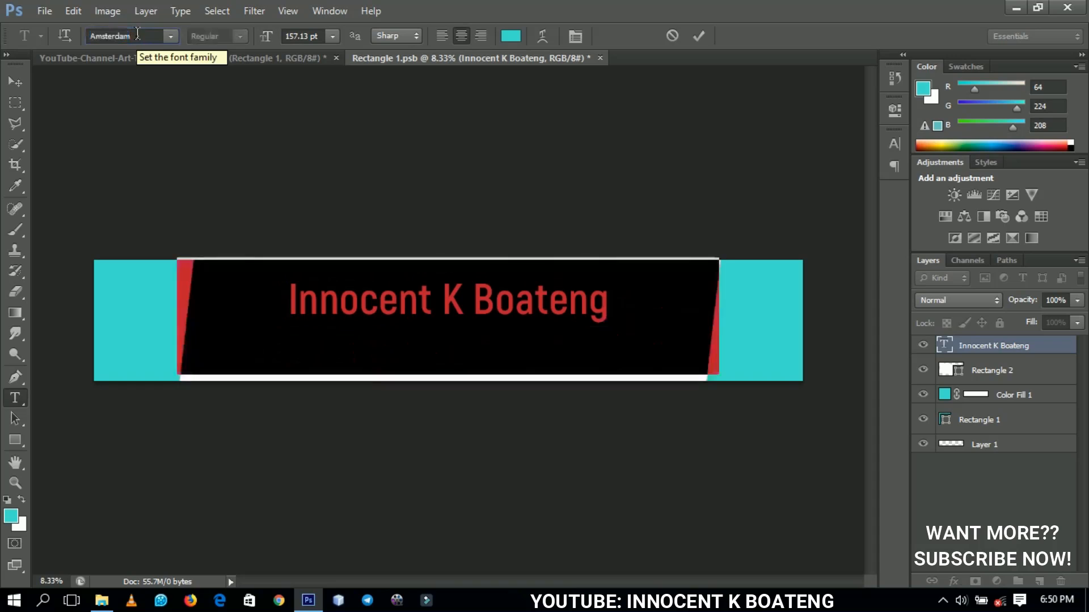
left_click(16, 73)
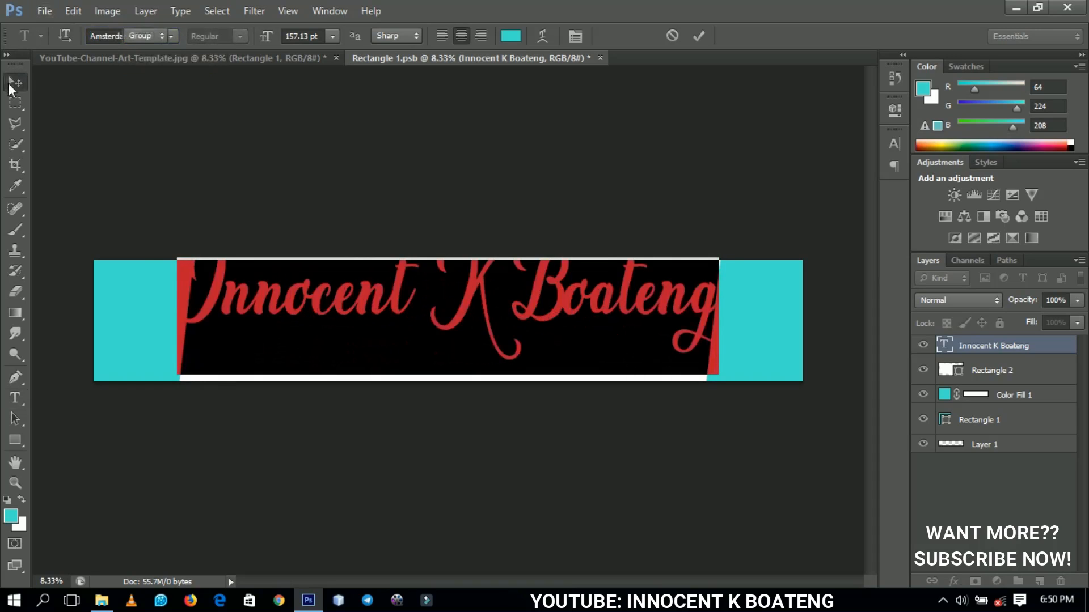
Scale the name text down to about 54% around its centre with Free Transform.
key("ctrl+t")
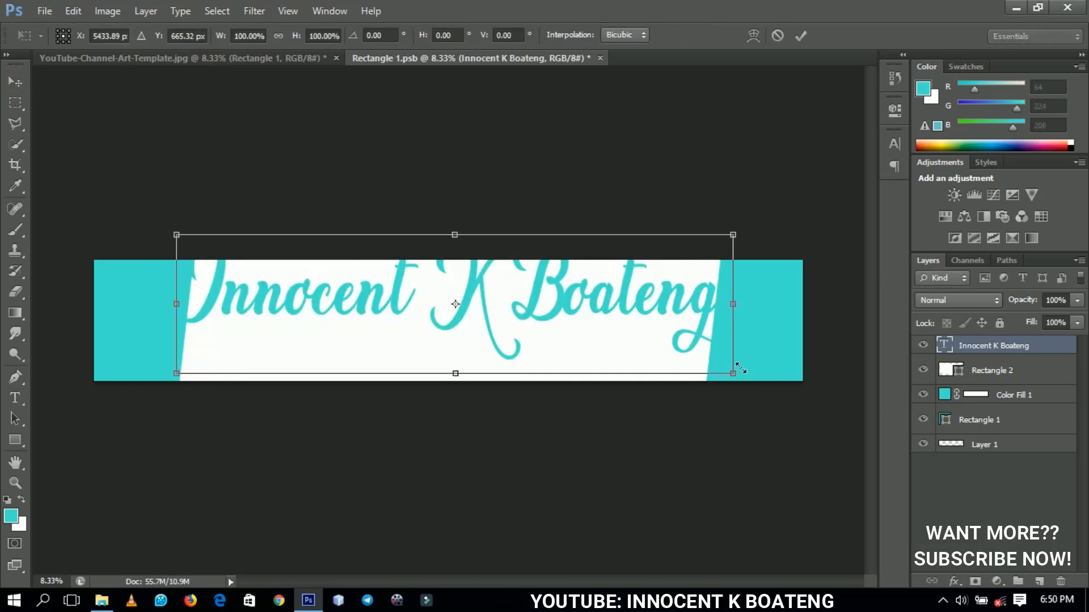
left_click_drag(732, 373, 650, 347)
left_click_drag(638, 341, 607, 330)
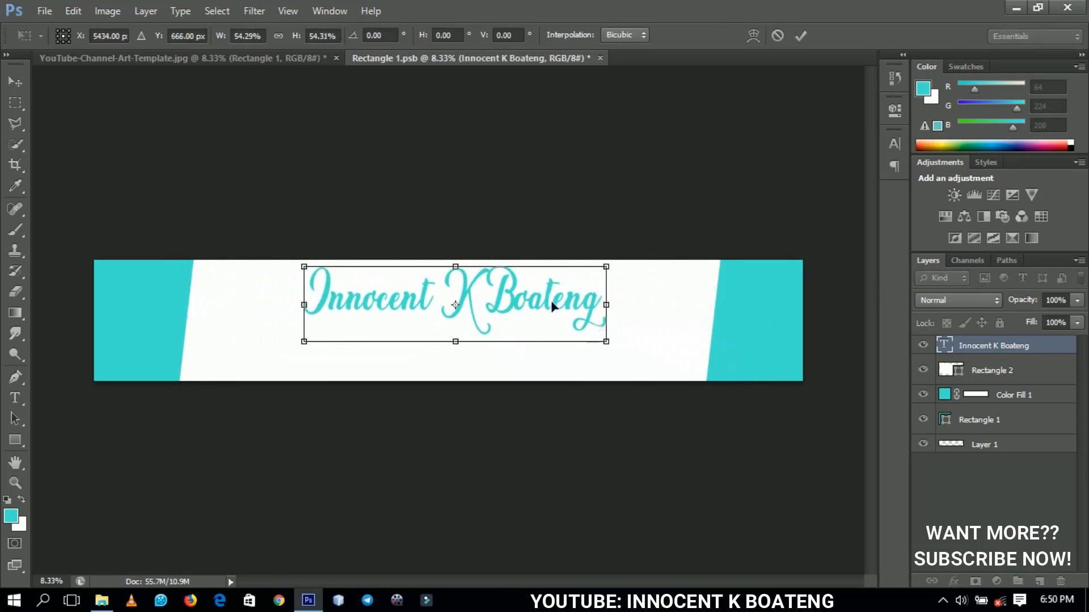
key("Return")
Add an extra space before the surname in the name text and shift the text slightly downwards.
key("t")
left_click(483, 290)
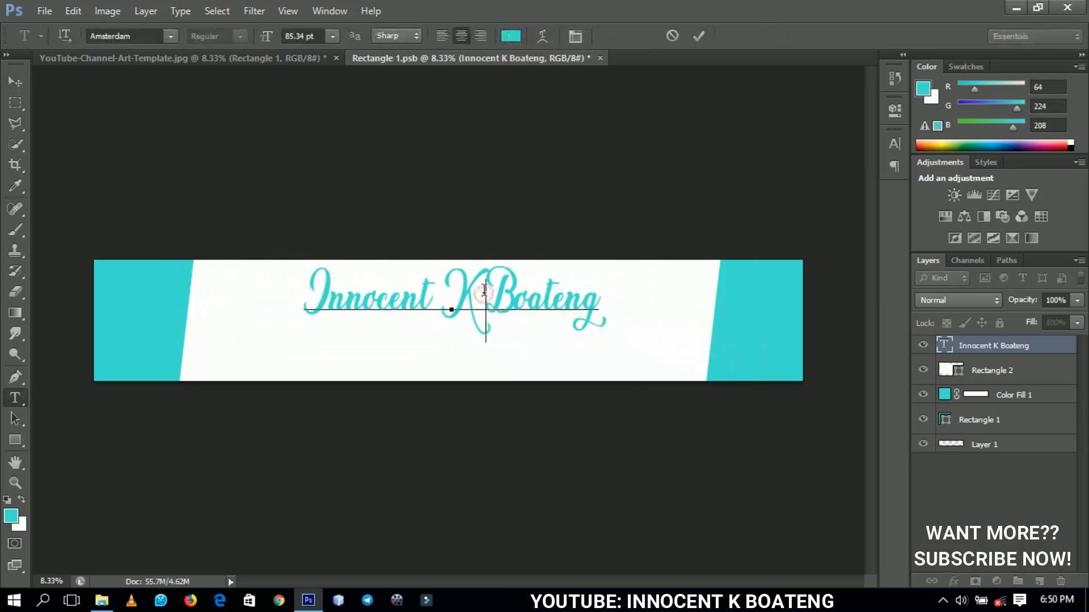
left_click(12, 87)
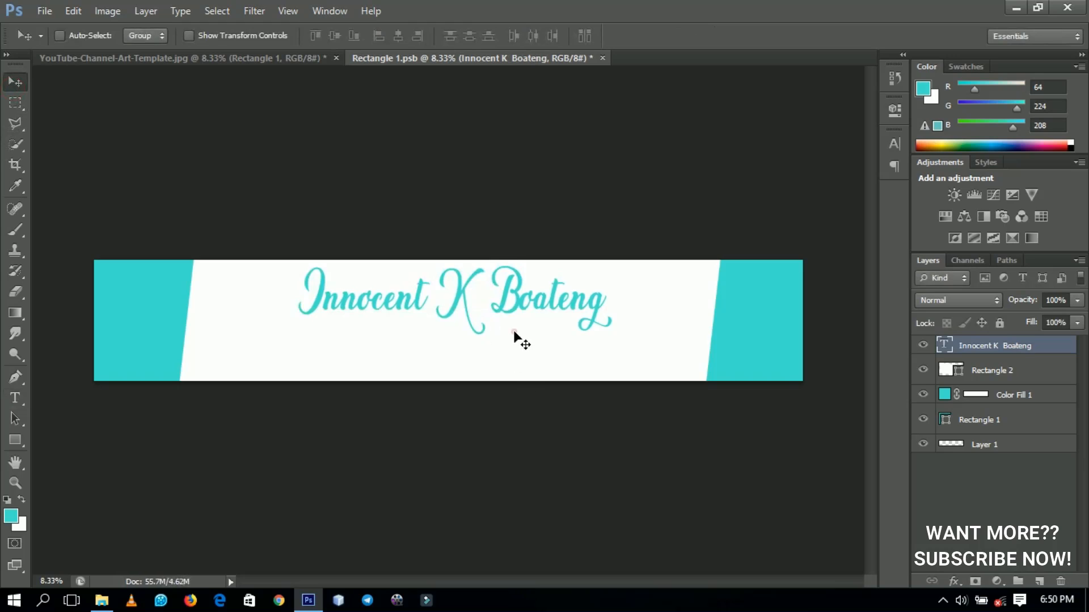
left_click_drag(513, 339, 512, 333)
Draw a rectangle about 4393 × 324 px beneath the name text and fill it with black.
left_click(16, 446)
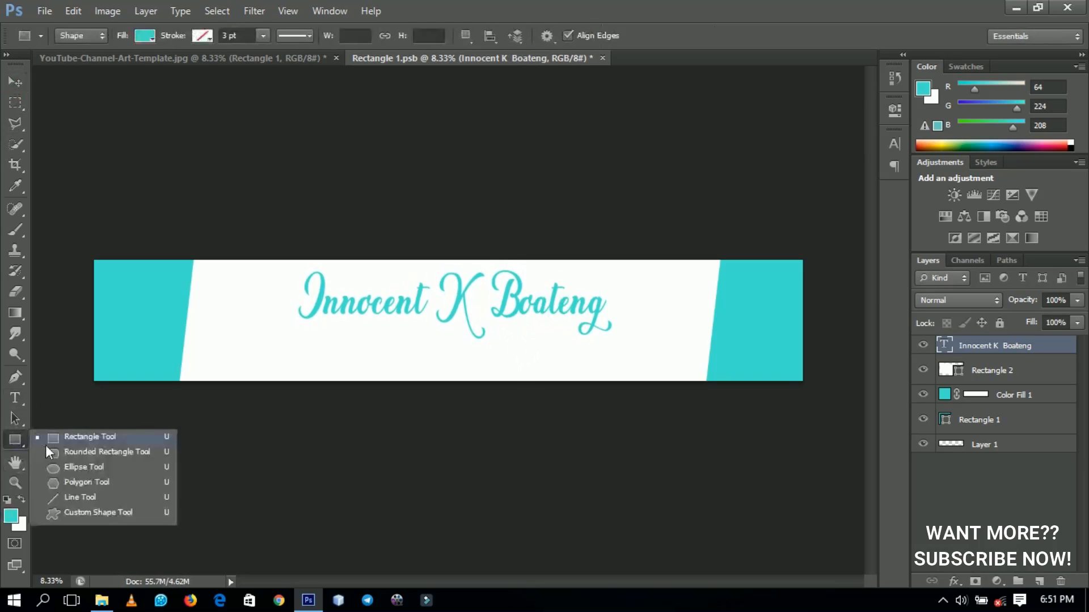
left_click(67, 442)
left_click_drag(316, 343, 608, 364)
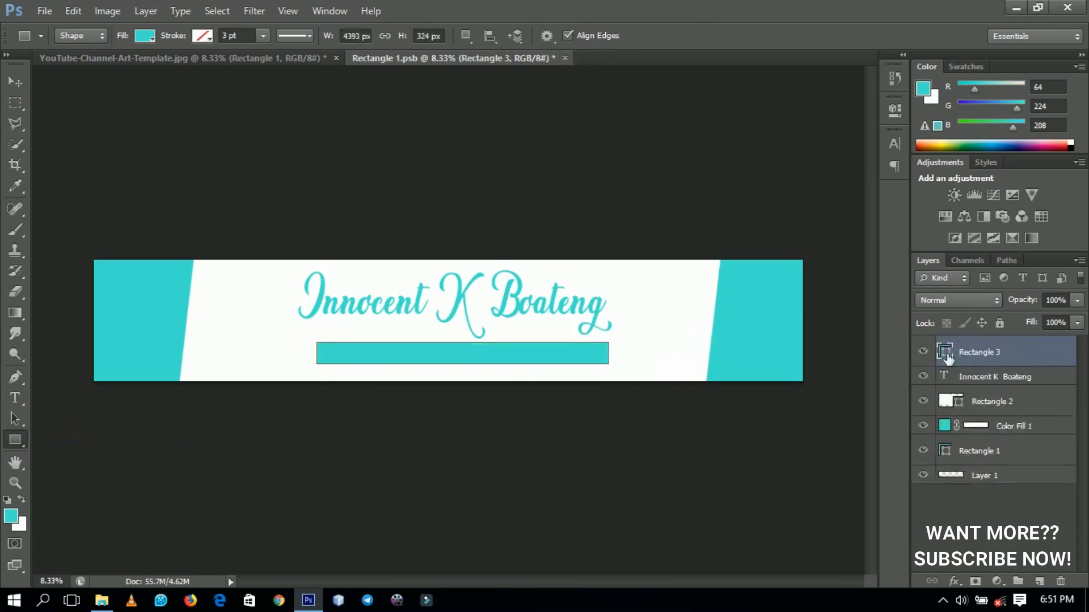
double_click(944, 355)
left_click_drag(530, 491, 343, 584)
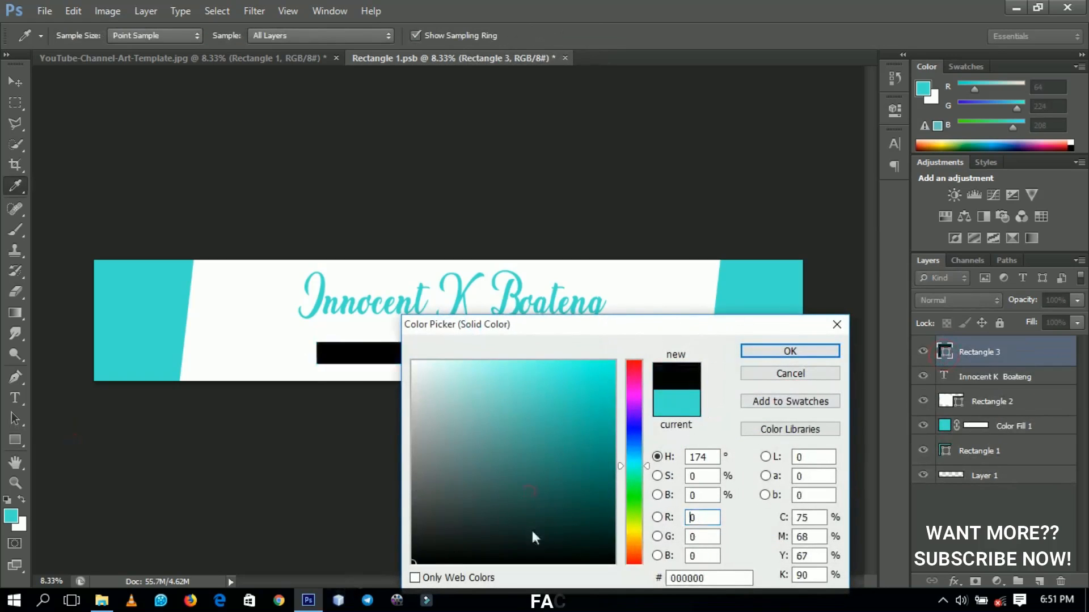
left_click(790, 351)
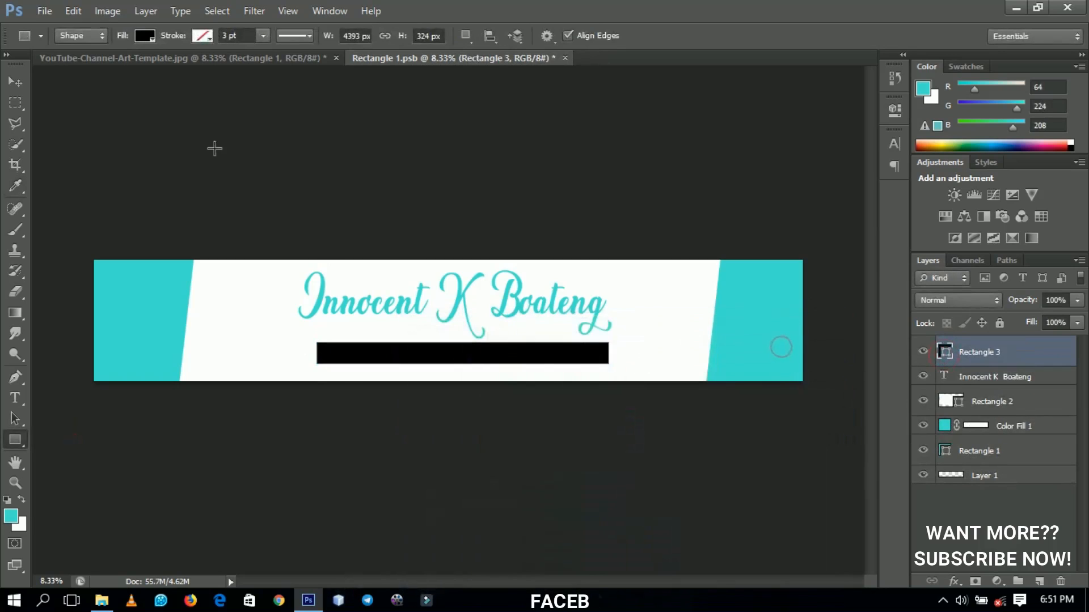
Centre the black rectangle horizontally on the canvas using a selection of the whole canvas, and clear the selection.
left_click(9, 80)
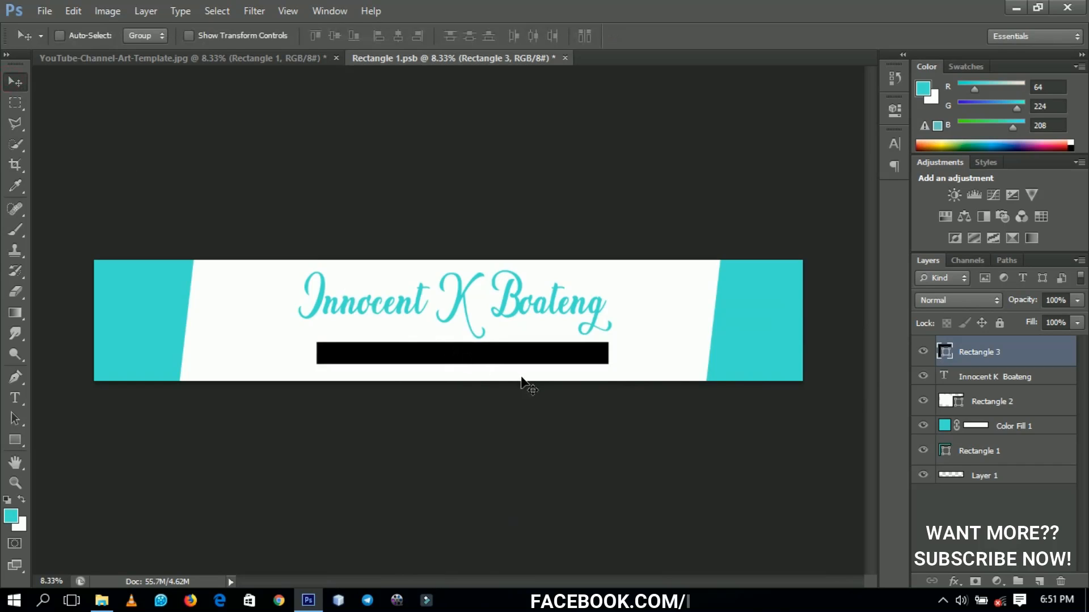
key("ctrl+a")
left_click(379, 36)
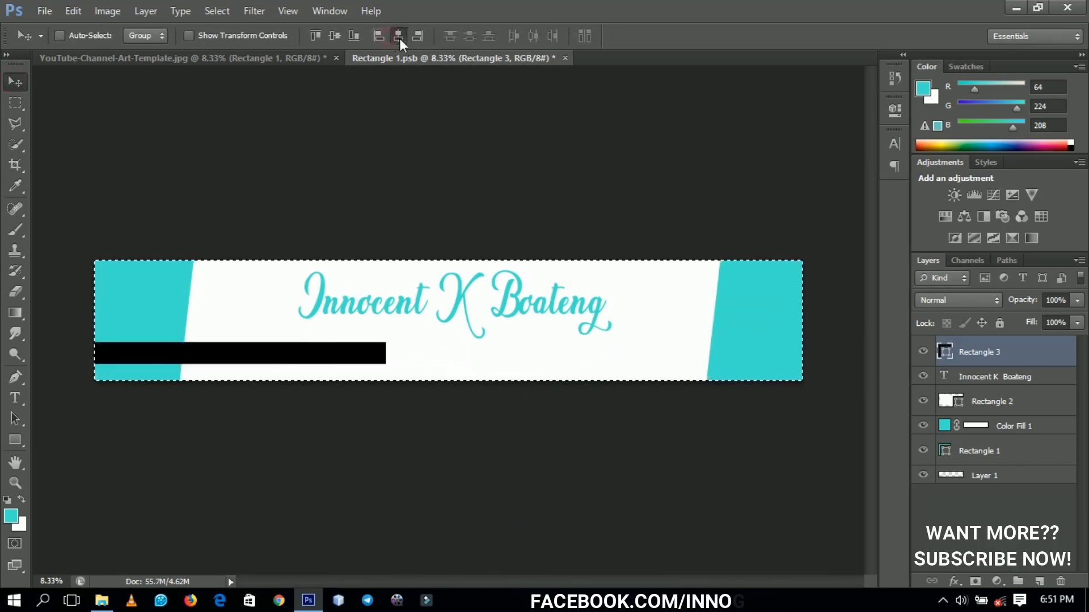
left_click(399, 36)
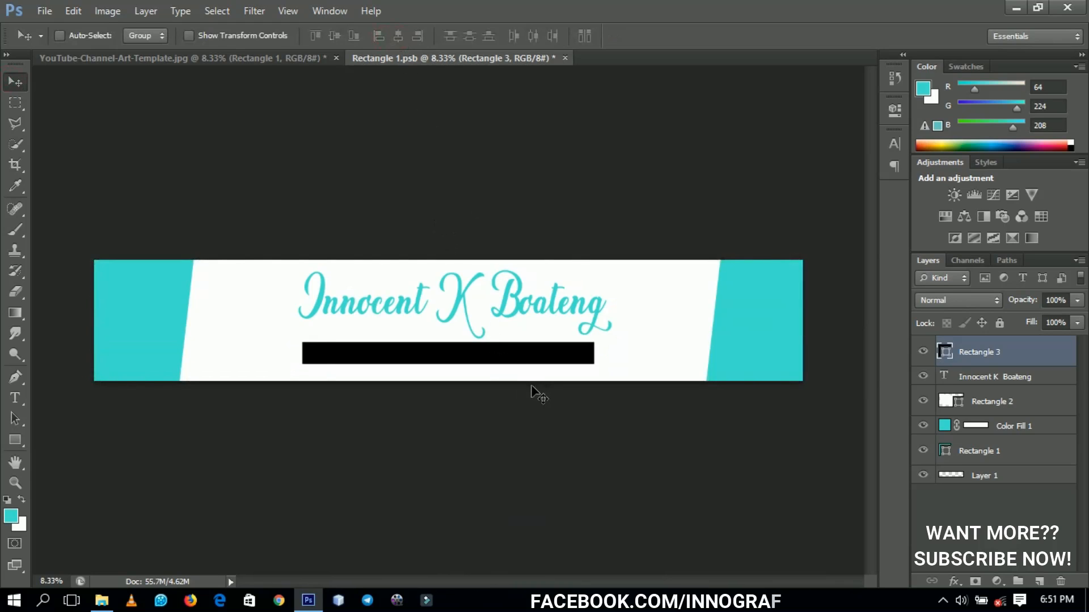
key("ctrl+d")
Add the text "Photoshop Tutorial." in 66 pt Amsterdam at the right end of the black rectangle.
key("z")
left_click(515, 351)
left_click_drag(503, 351, 512, 256)
key("t")
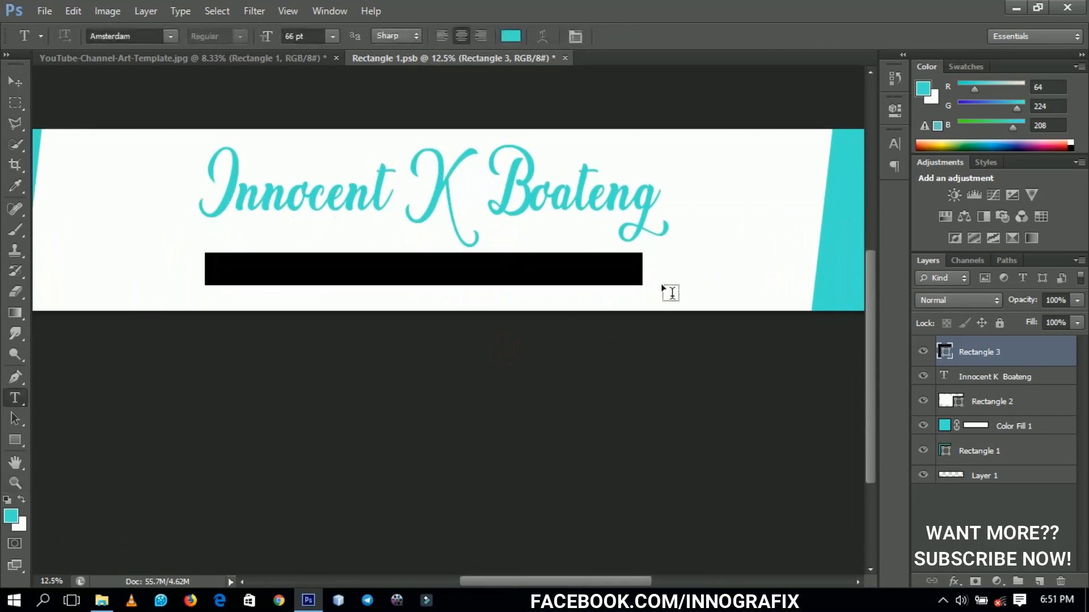
left_click(663, 288)
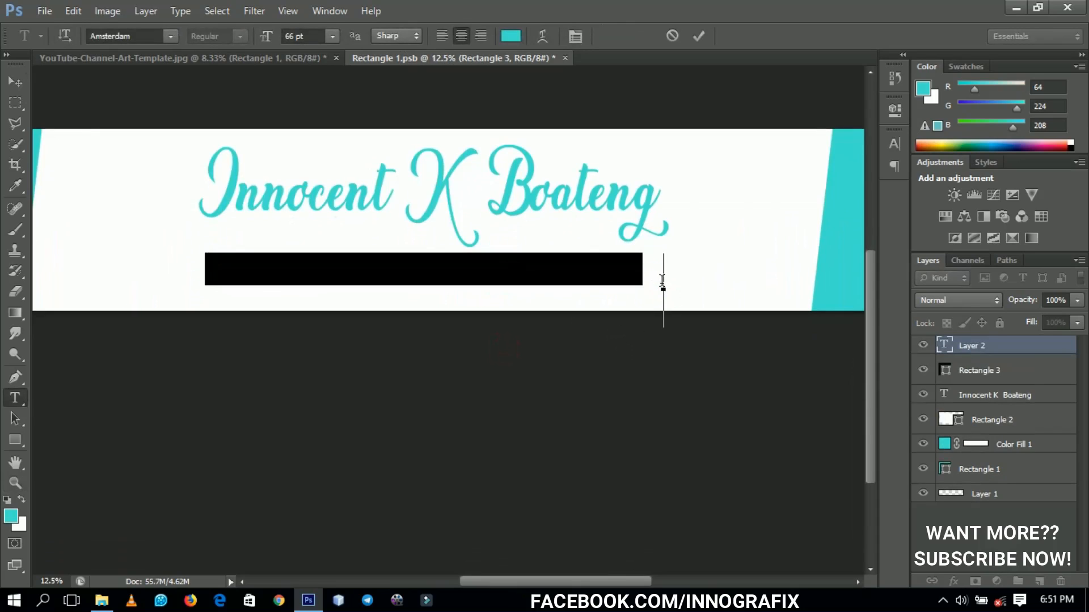
type("Ju ")
type("torial")
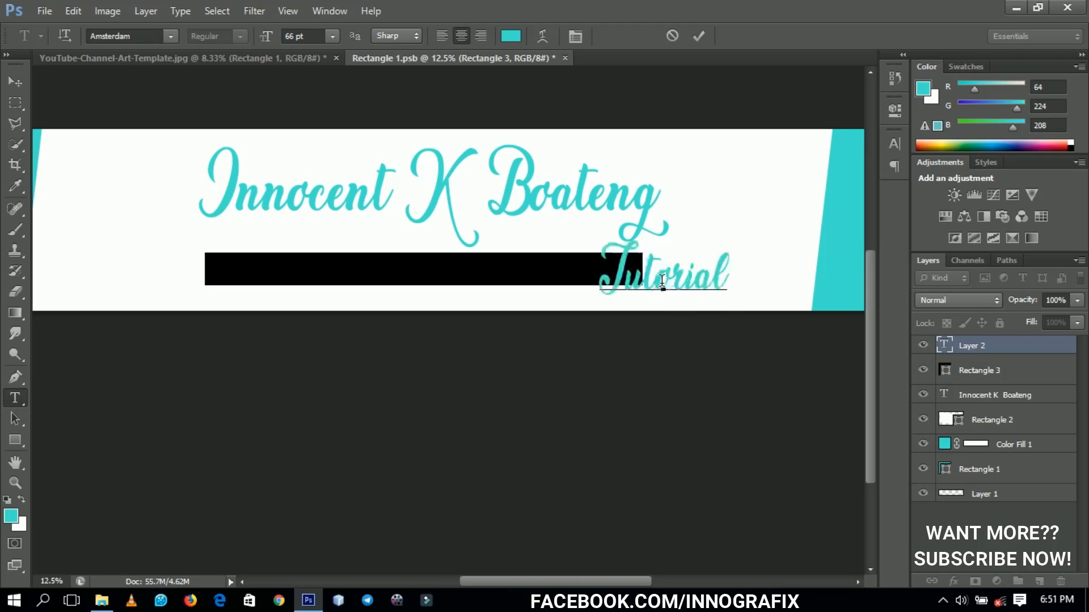
key("ctrl+a")
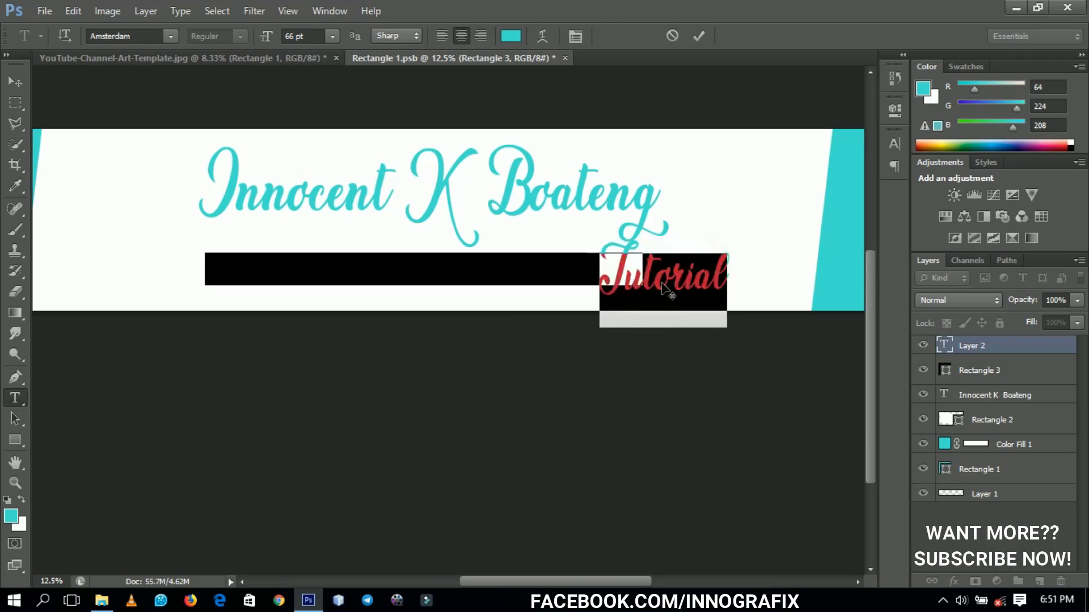
type("TU")
key("BackSpace")
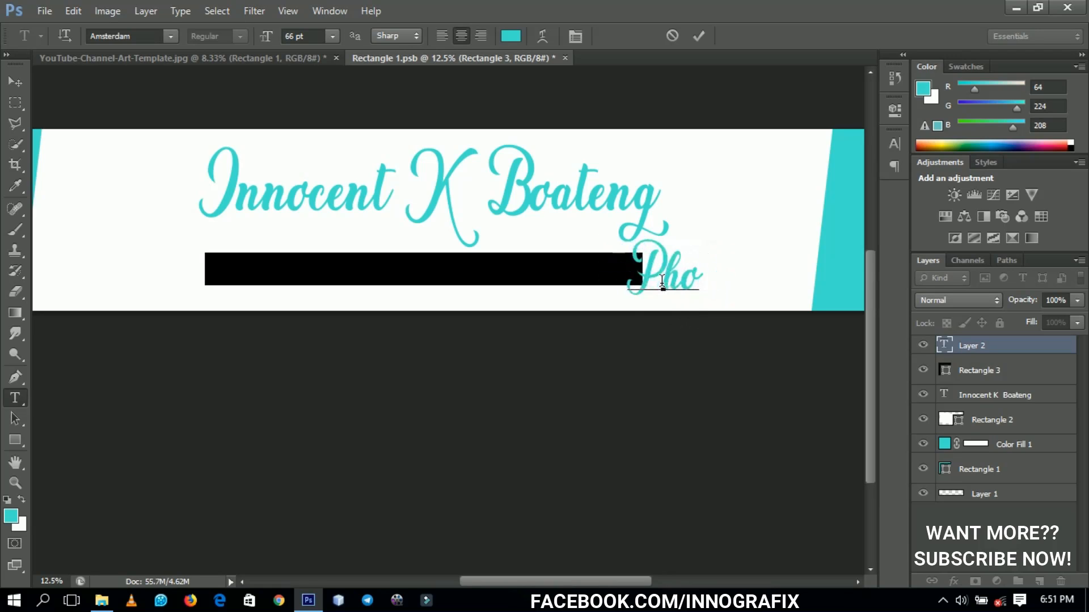
type("toshop Tutorial")
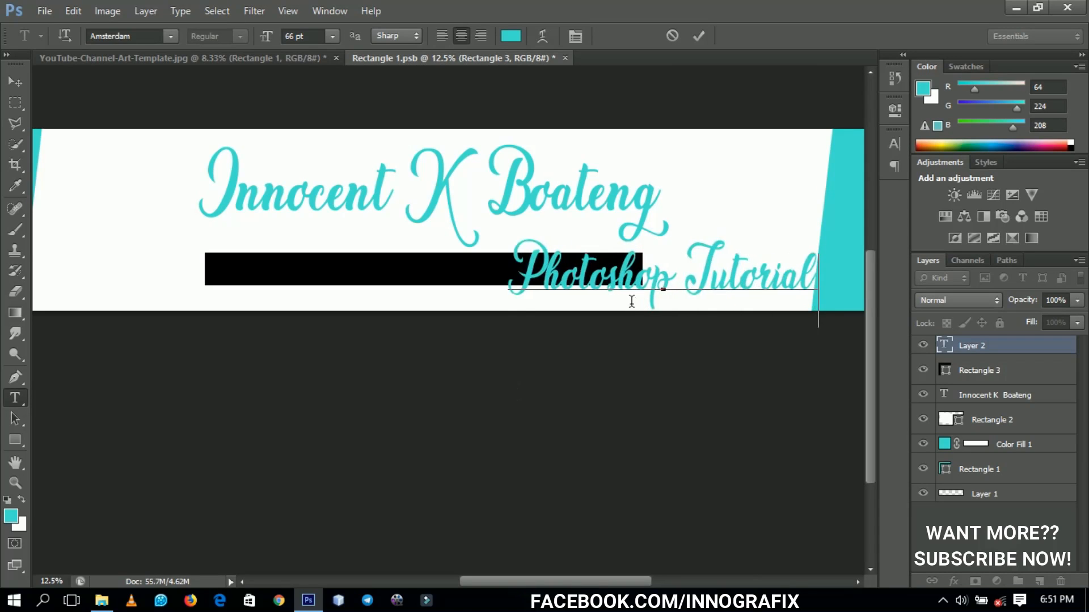
Recolour the whole "Photoshop Tutorial." text white (#ffffff), sampled from the white banner area.
key("ctrl+a")
left_click(510, 35)
left_click(637, 124)
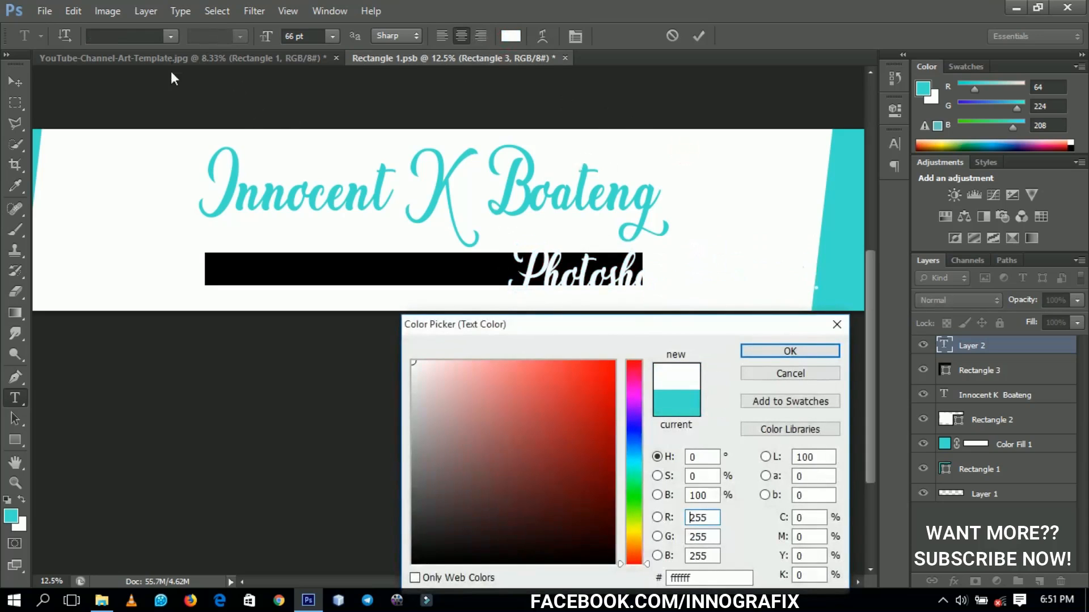
left_click(768, 352)
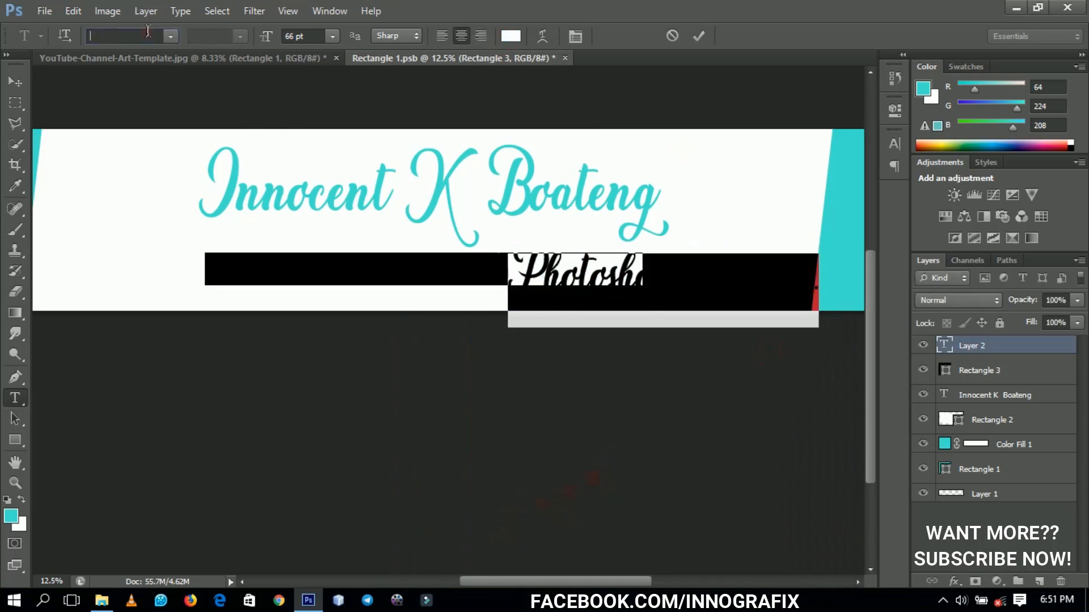
Set the "Photoshop Tutorial." text in Akrobat Bold and move it onto the left half of the black rectangle.
type("Akrobat")
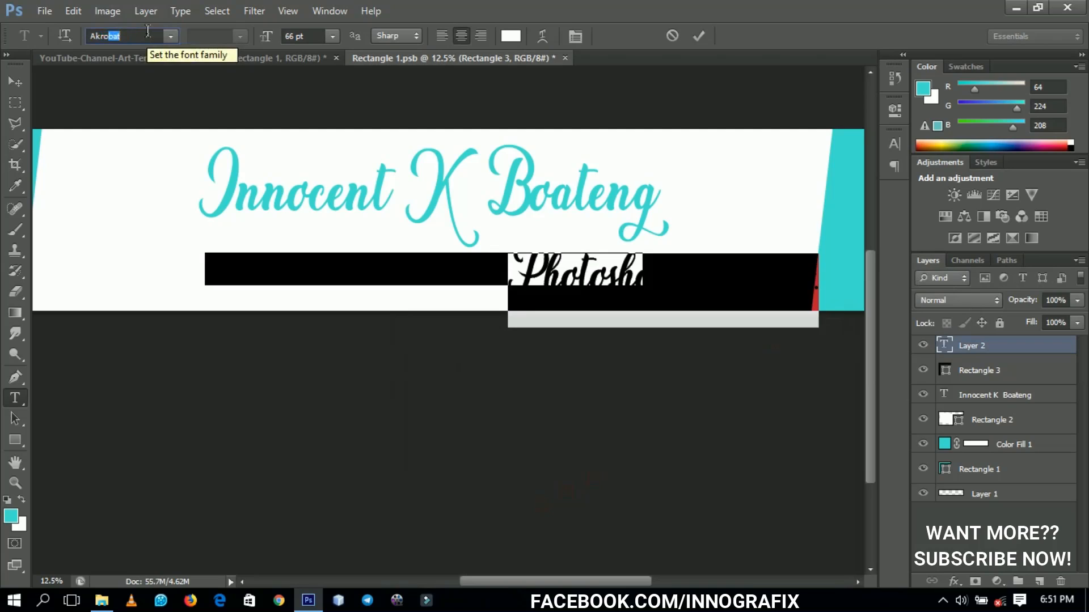
key("Return")
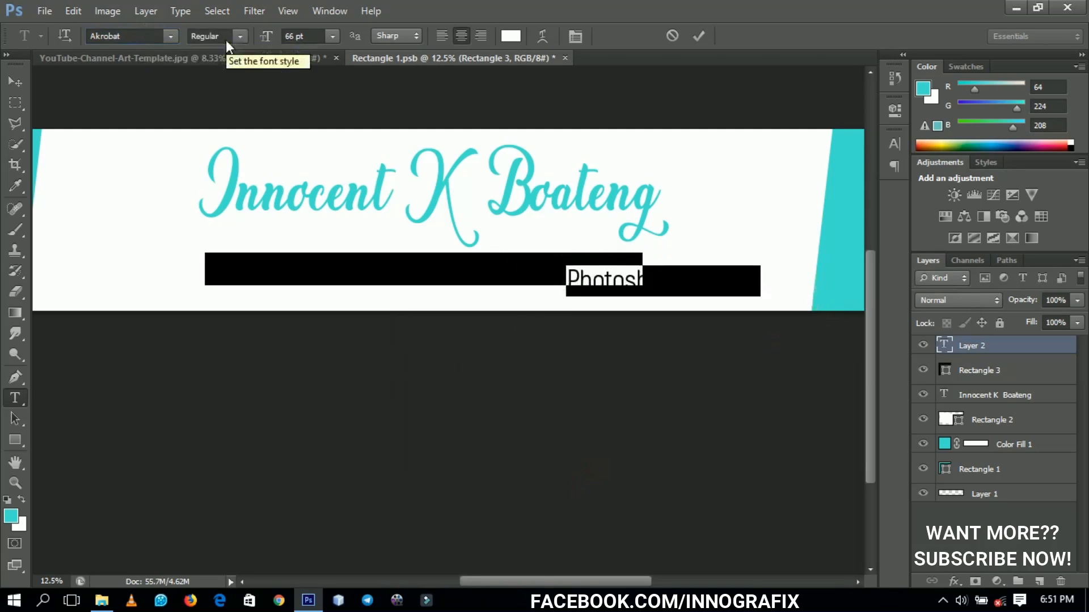
left_click(237, 37)
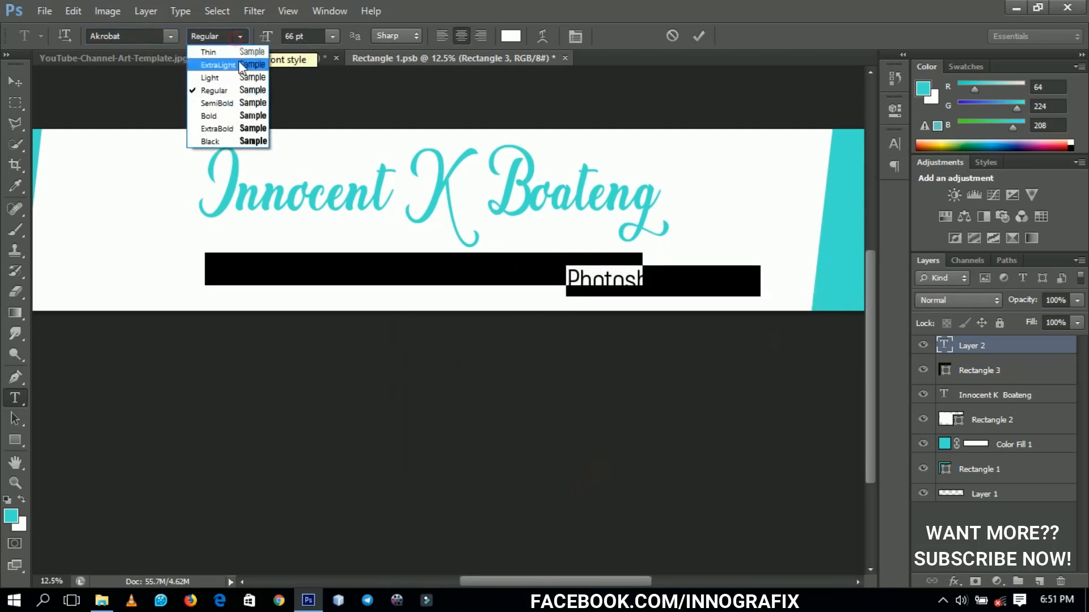
left_click(234, 116)
left_click(15, 81)
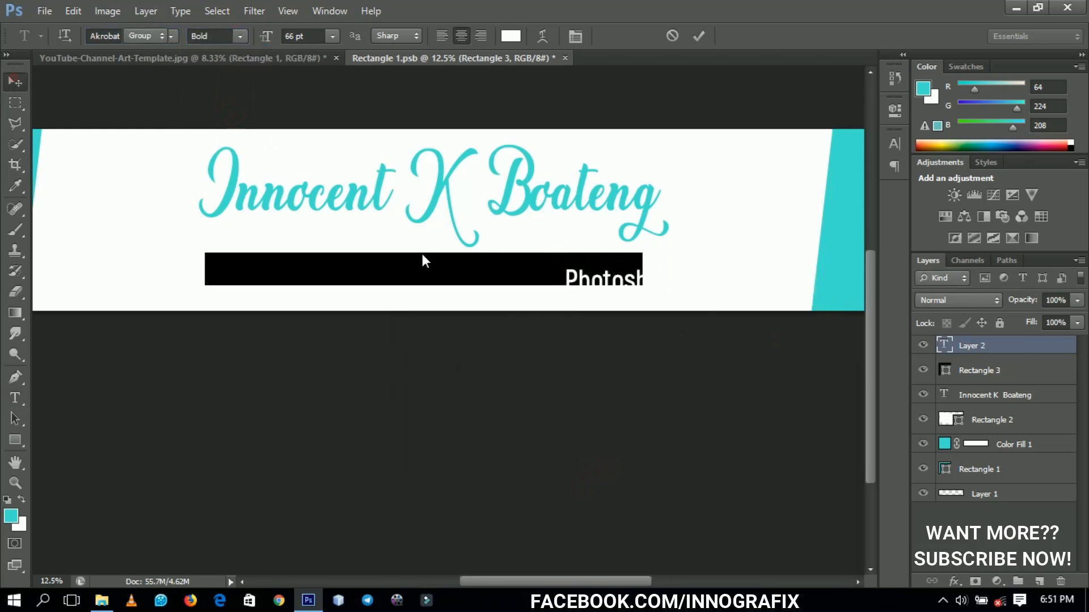
left_click_drag(622, 304, 381, 302)
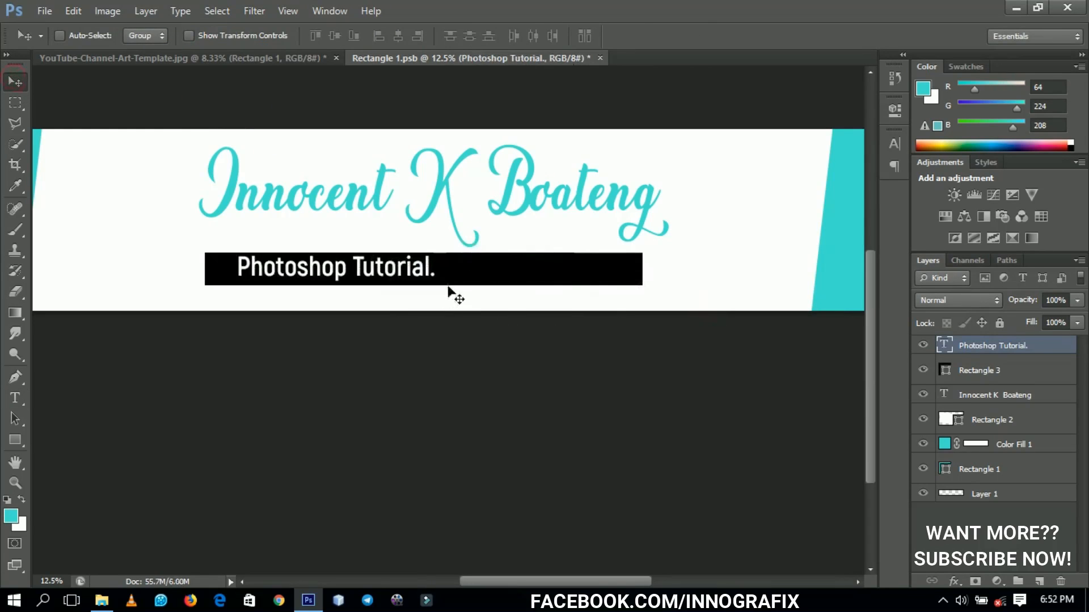
Scale the "Photoshop Tutorial." text down to about 43.91 pt near the left end of the black rectangle and nudge it down slightly.
key("ctrl+t")
left_click_drag(434, 250, 340, 272)
key("Return")
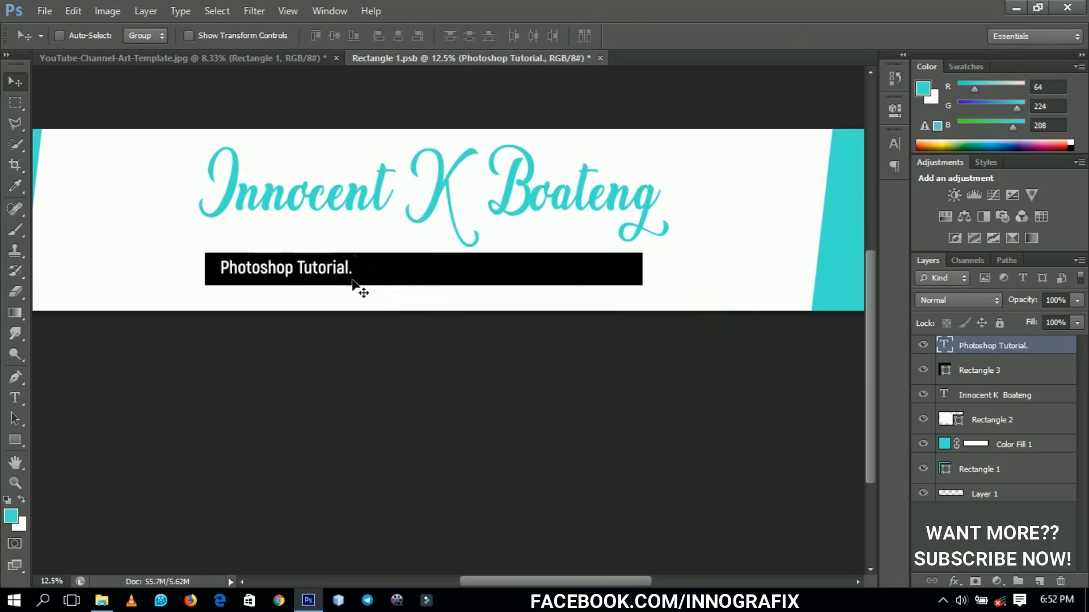
key("Down")
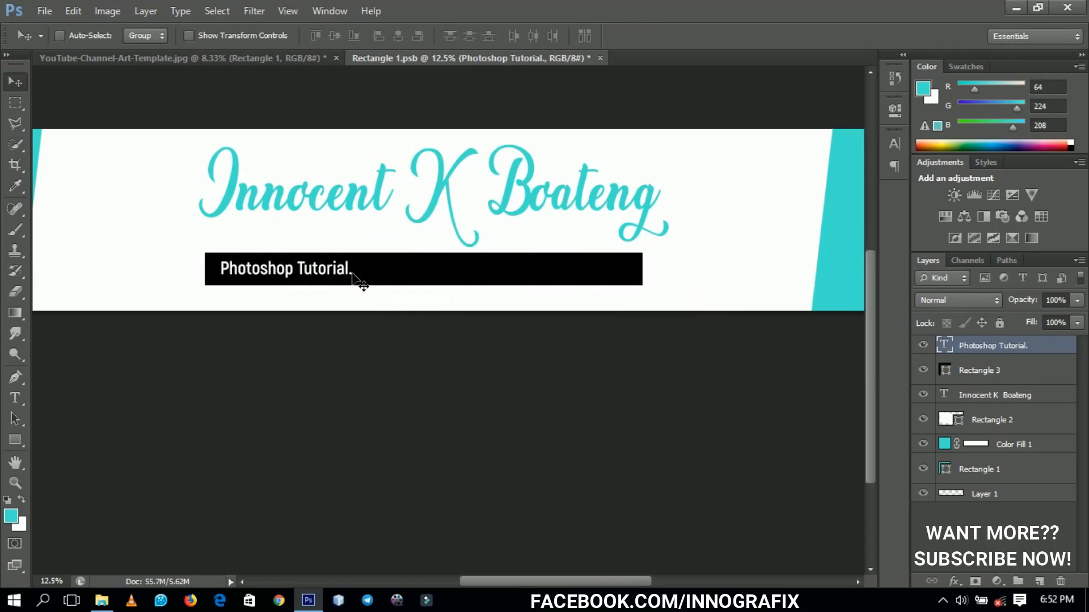
Extend the tagline text to read "Photoshop Tutorial. Tech Tricks. Reviews".
key("t")
left_click(352, 273)
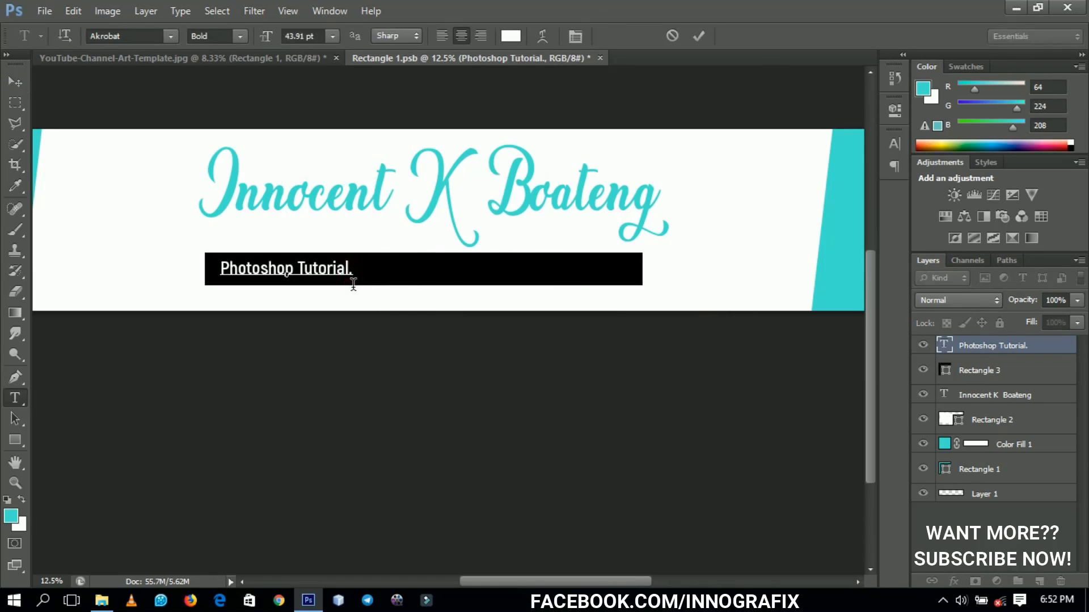
type("Tec")
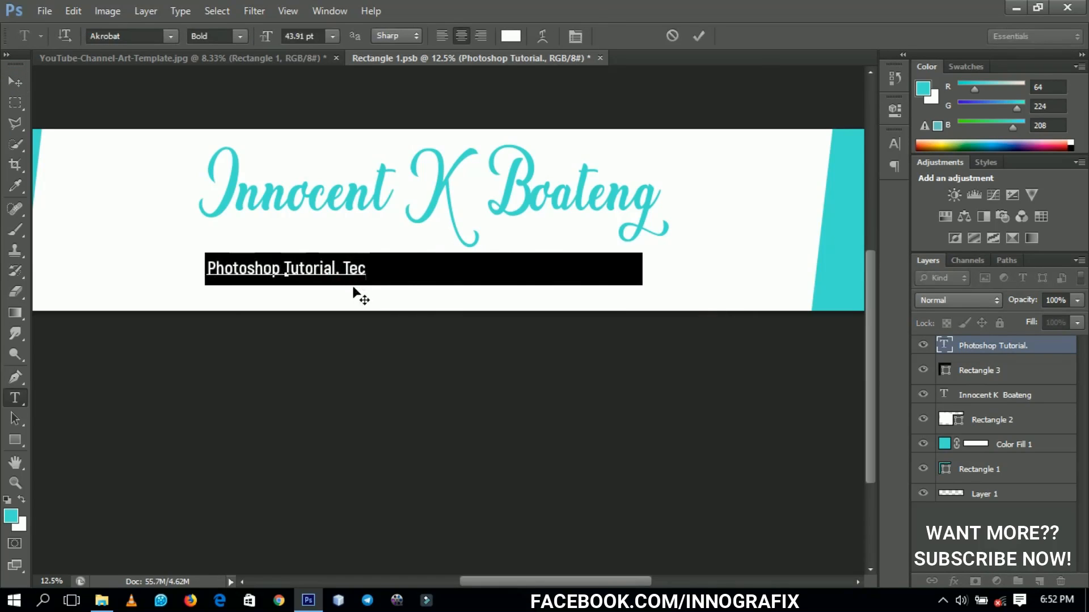
type("h Trics.")
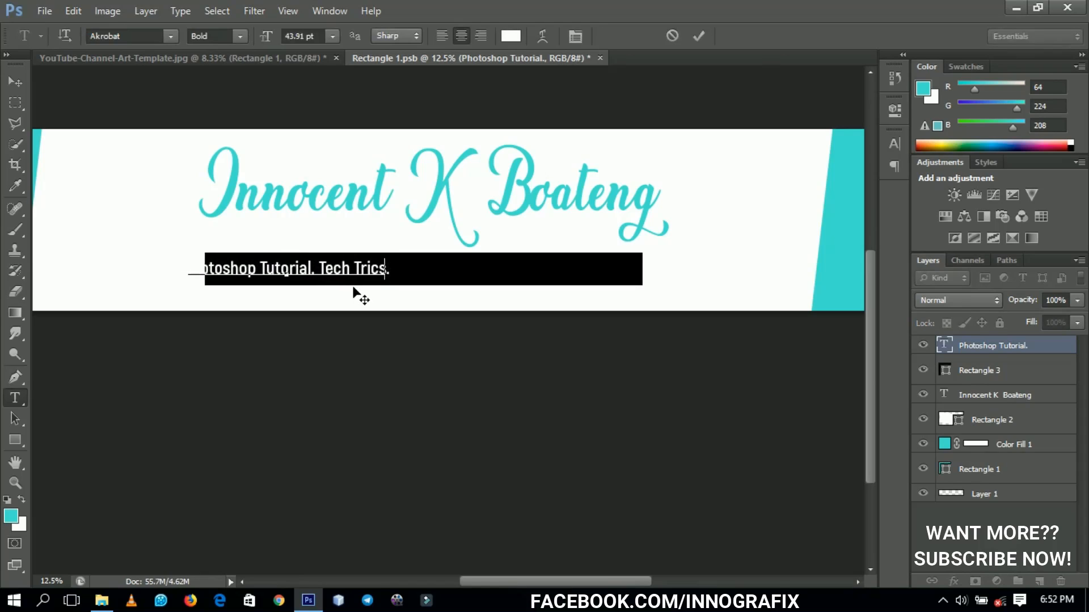
key("BackSpace")
key("BackSpace")
type("ks.")
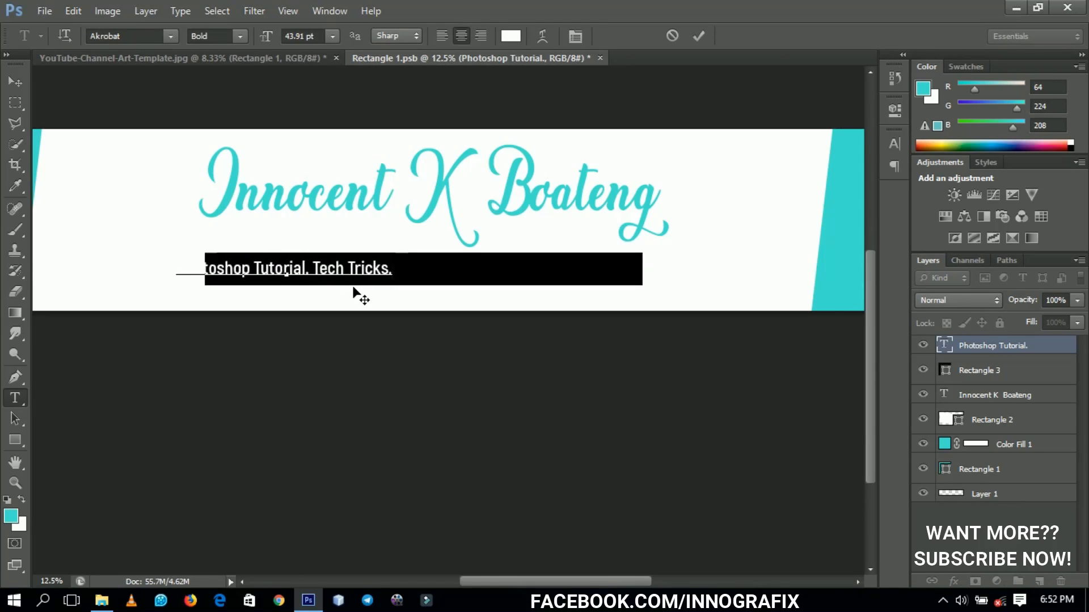
type(" Review")
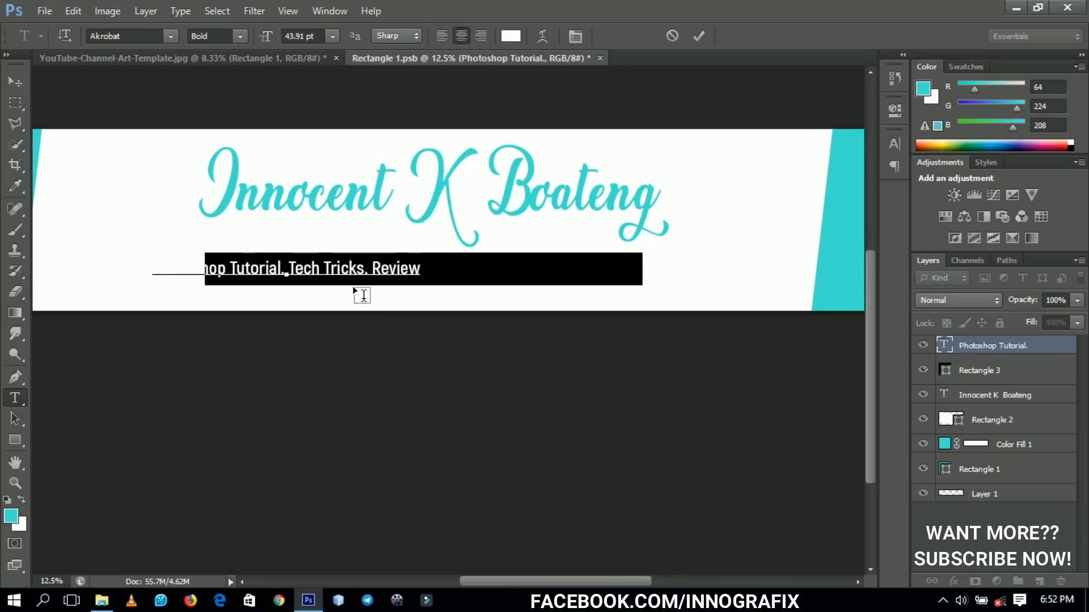
type("s")
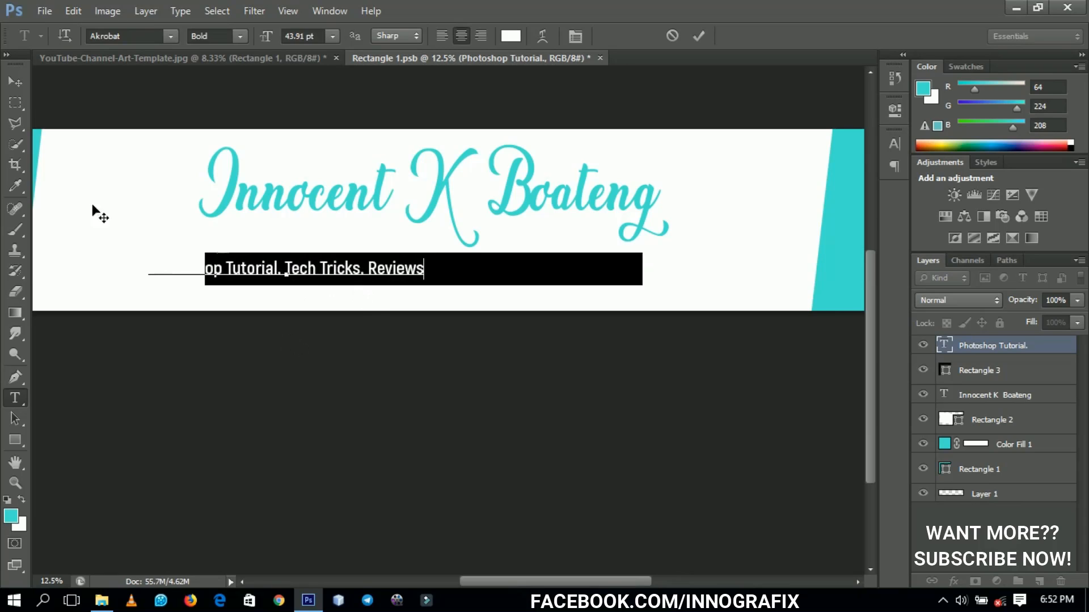
left_click(15, 83)
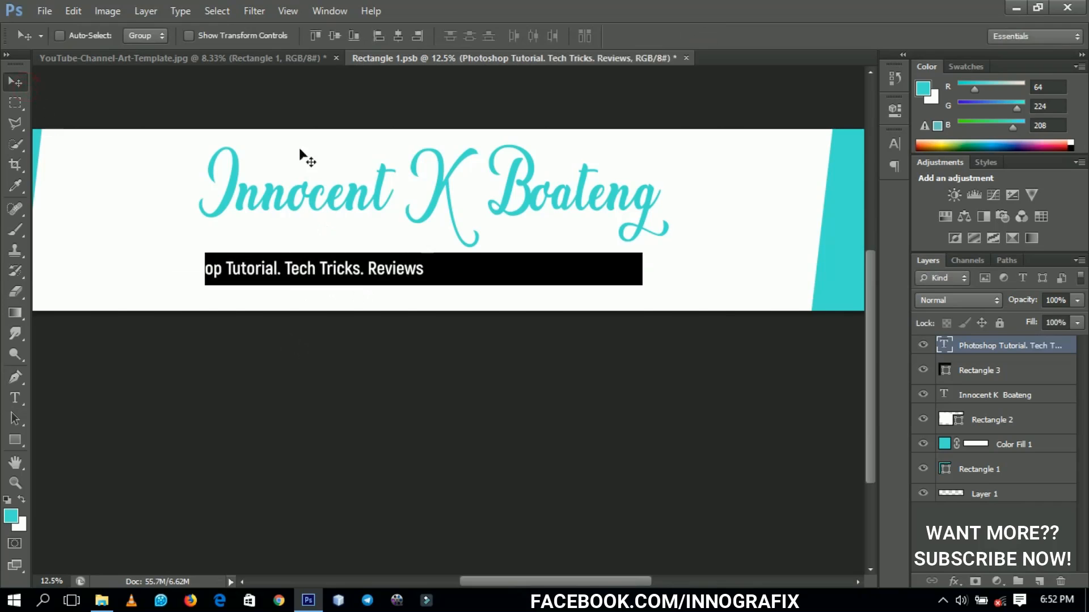
Centre the tagline horizontally on the canvas, clear the selection, and enlarge the text proportionally about its centre to about 141.67%.
left_click(398, 35)
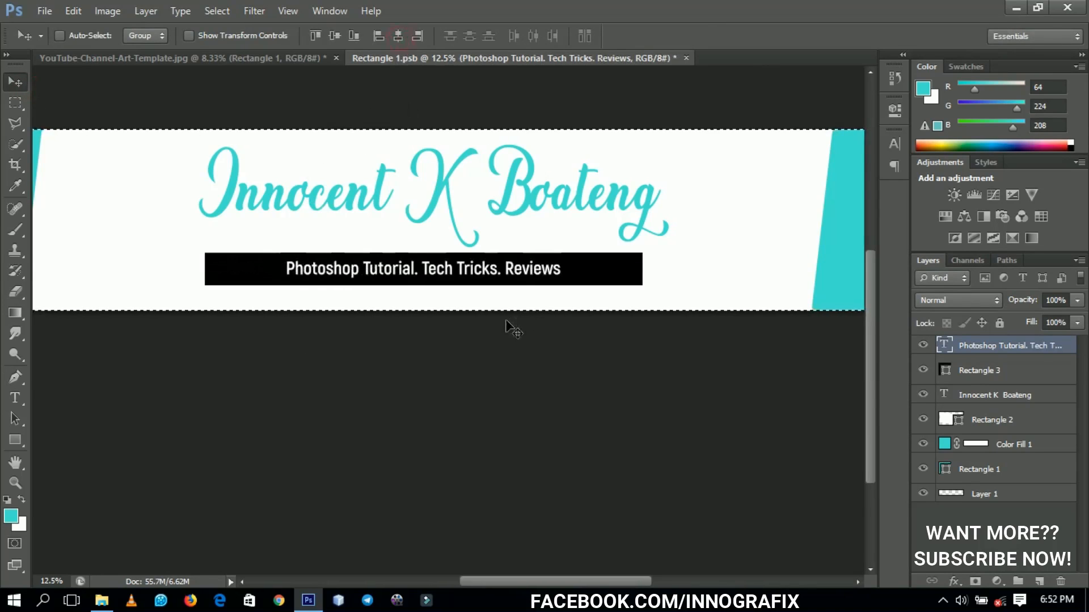
key("ctrl+d")
key("ctrl+t")
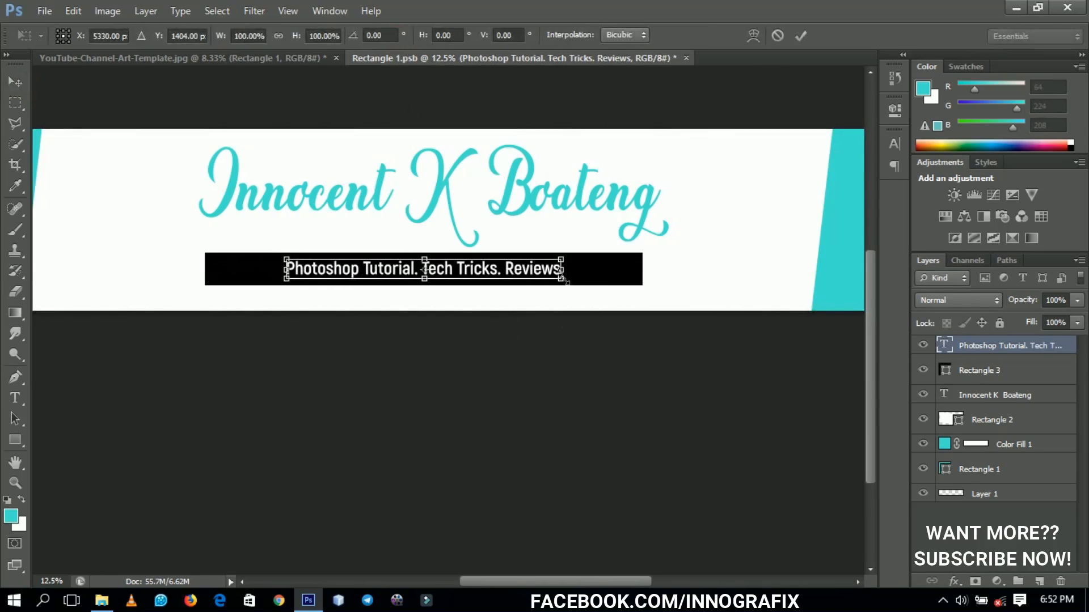
left_click_drag(563, 282, 617, 301)
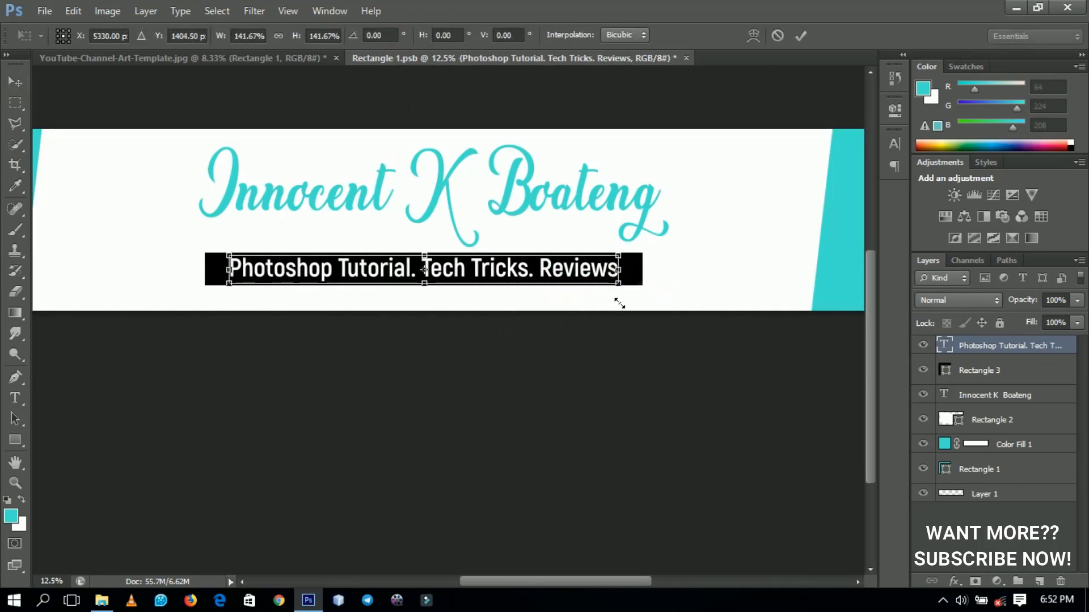
double_click(600, 276)
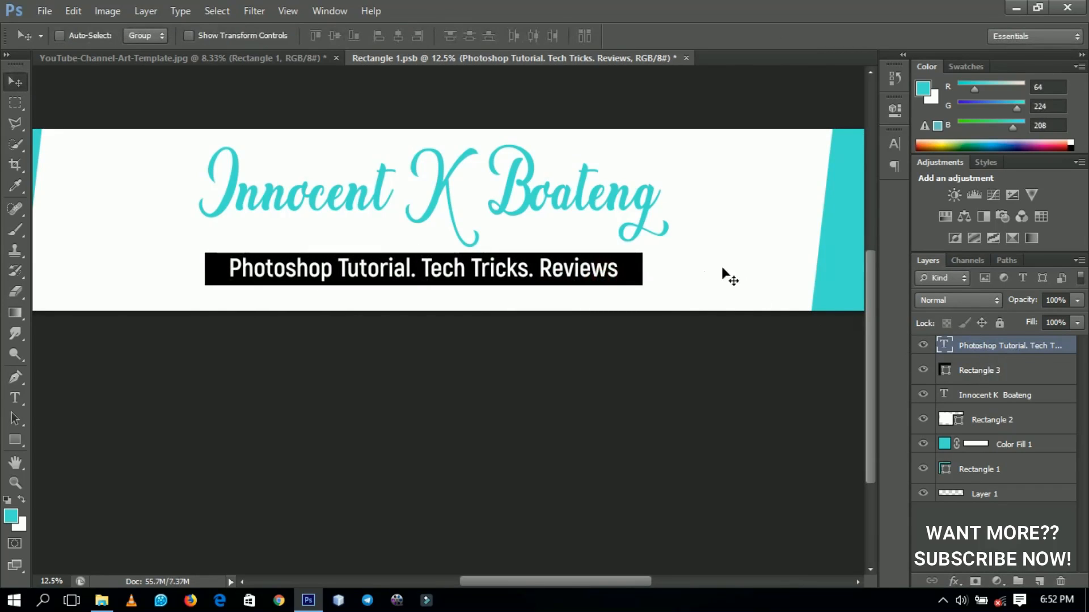
Narrow the black rectangle behind the tagline from both sides to about 94.90% of its width.
left_click(984, 370)
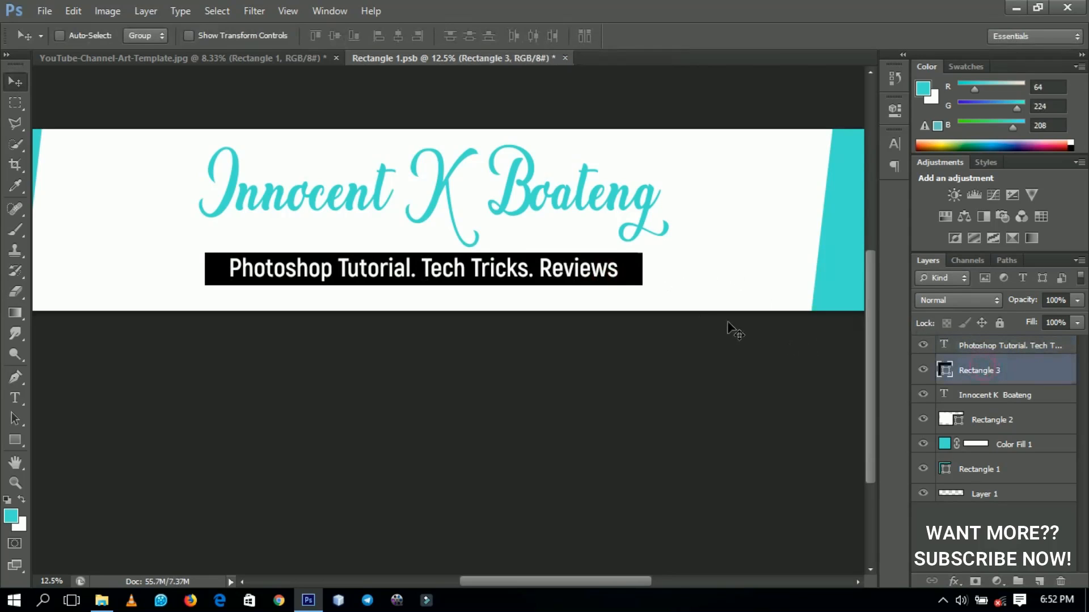
key("ctrl+t")
left_click_drag(646, 270, 636, 271)
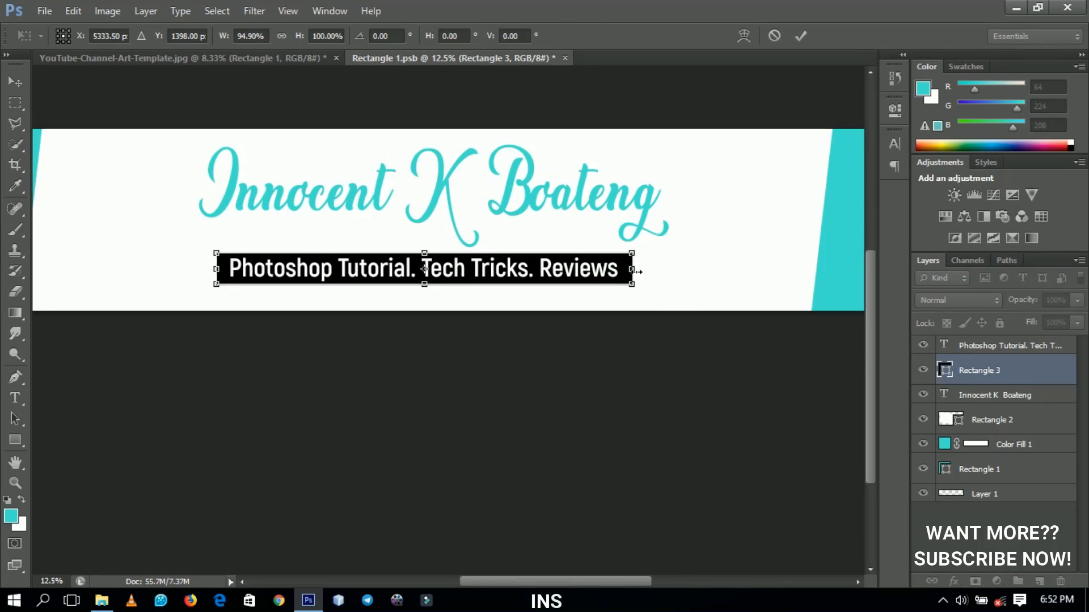
key("Return")
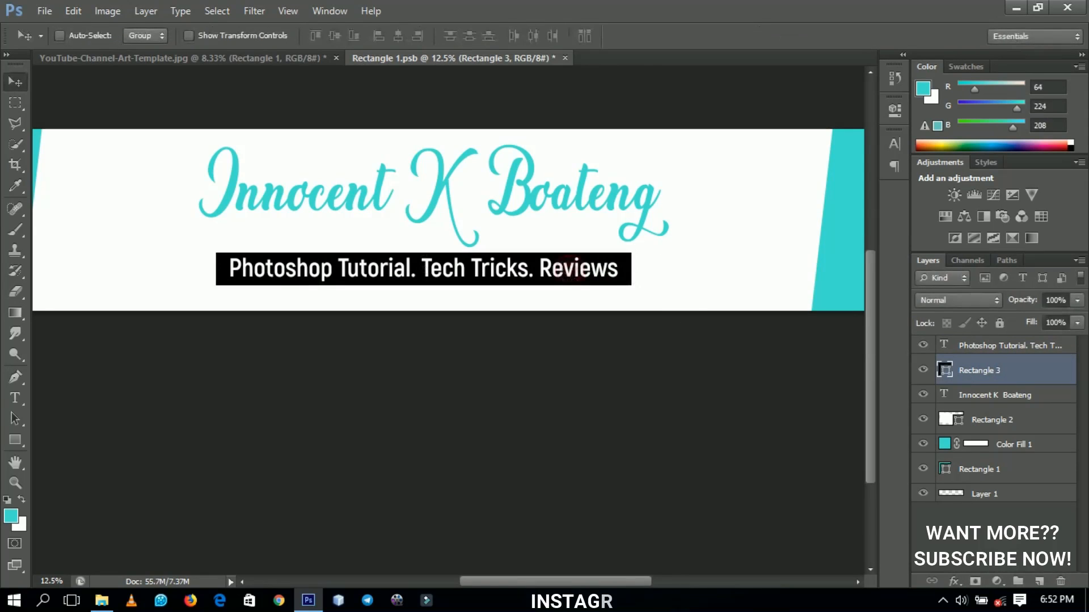
Move the tagline text and its black rectangle together a little further down the banner.
left_click(1003, 347, "shift")
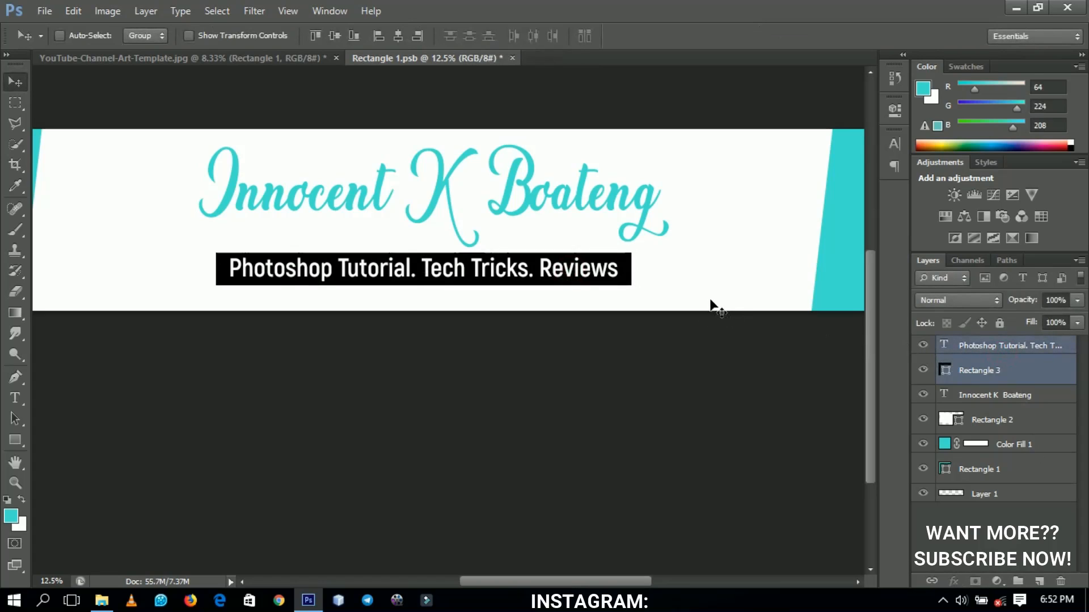
key("shift+Down")
key("shift+Down")
key("shift+Down")
key("shift+Down")
key("shift+Down")
key("shift+Down")
key("shift+Down")
key("shift+Down")
key("shift+Down")
key("shift+Down")
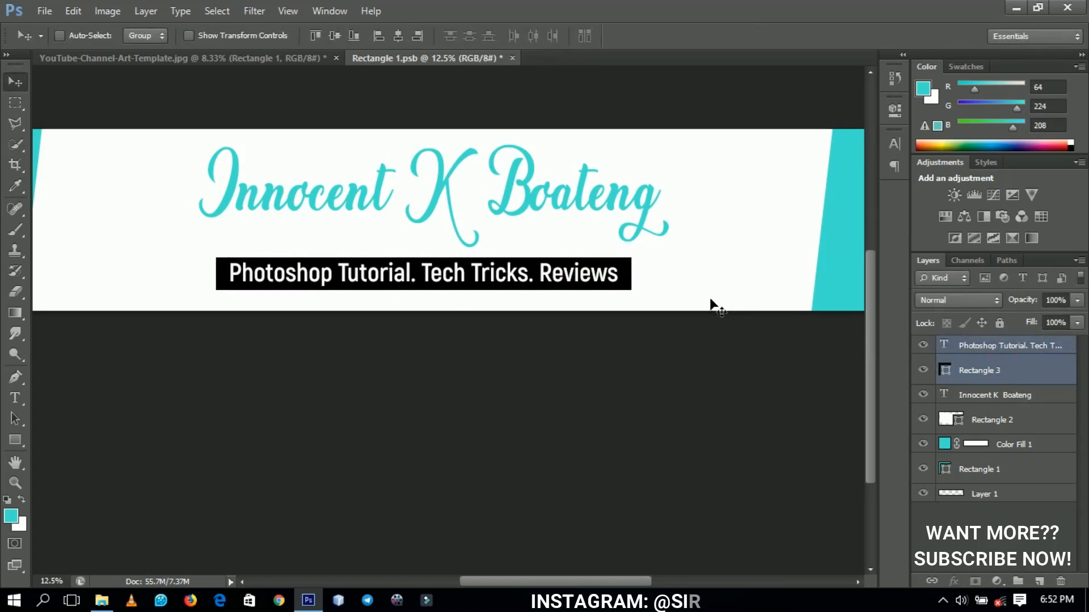
key("shift+Down")
key("shift+Down")
key("shift+Down")
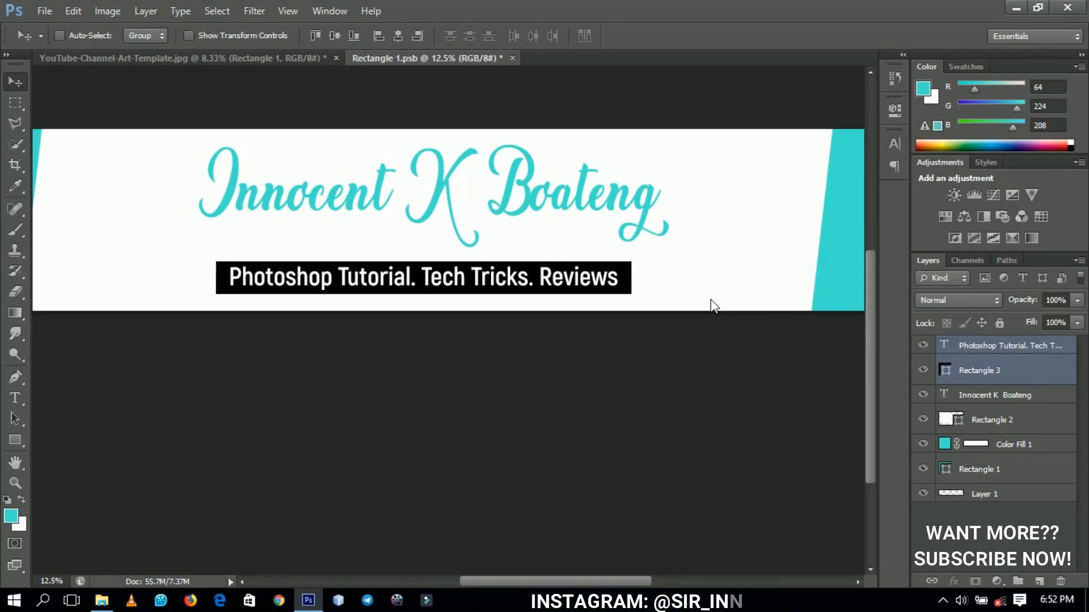
Move the channel owner's name text slightly down, closer to the black tagline bar.
right_click(553, 204)
left_click(559, 216)
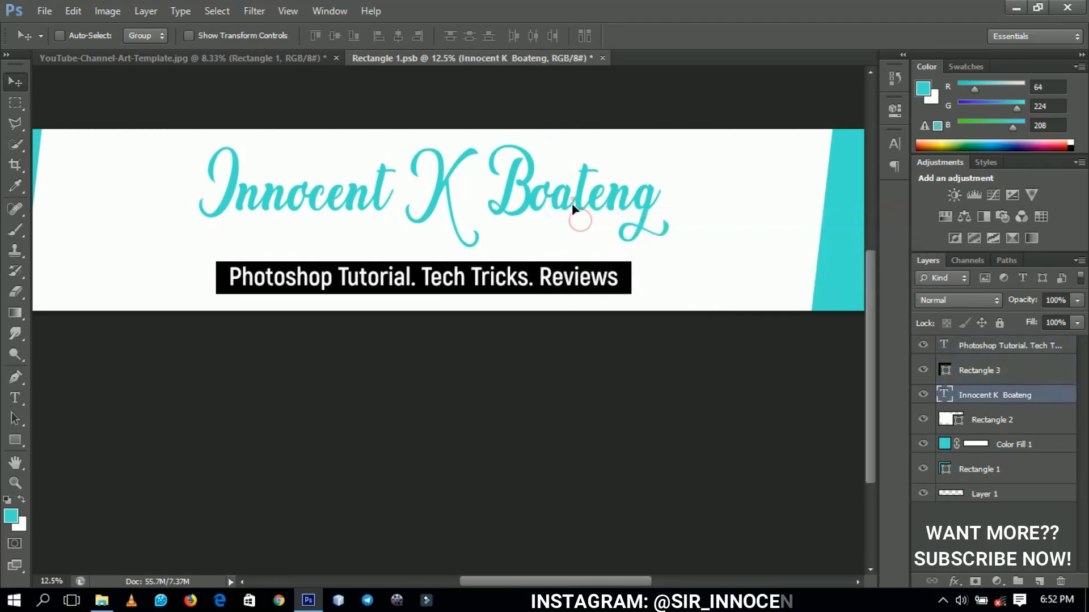
key("shift+Down")
key("shift+Down")
key("shift+Down")
key("shift+Down")
key("shift+Down")
key("shift+Down")
key("shift+Down")
key("shift+Down")
key("shift+Down")
key("shift+Down")
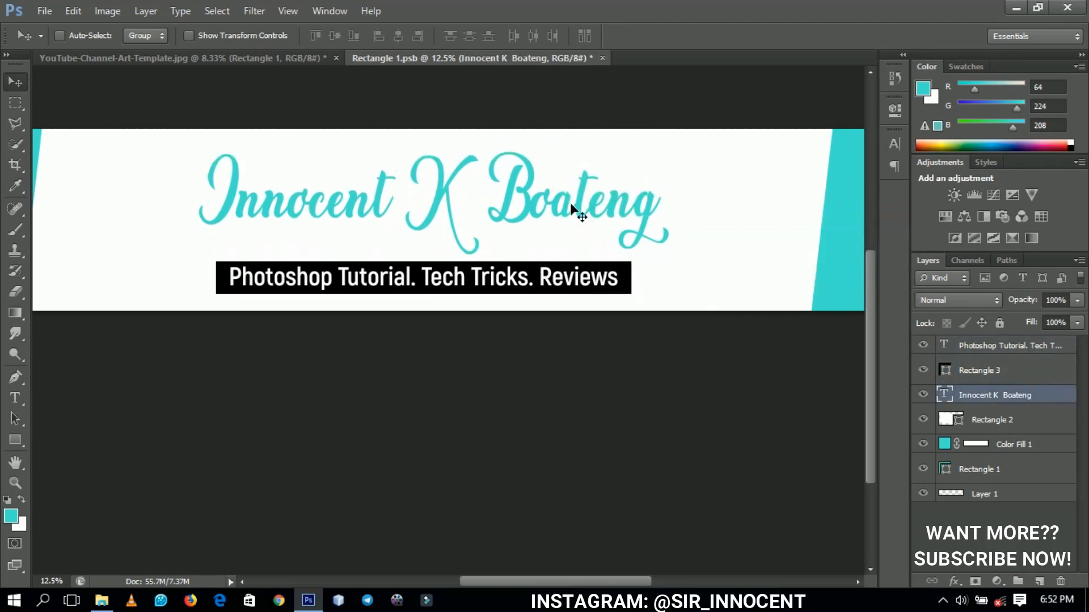
Try a bright green (#36fd08) for the Color Fill 1 layer behind the white banner shape.
key("z")
right_click(557, 216)
left_click(573, 221)
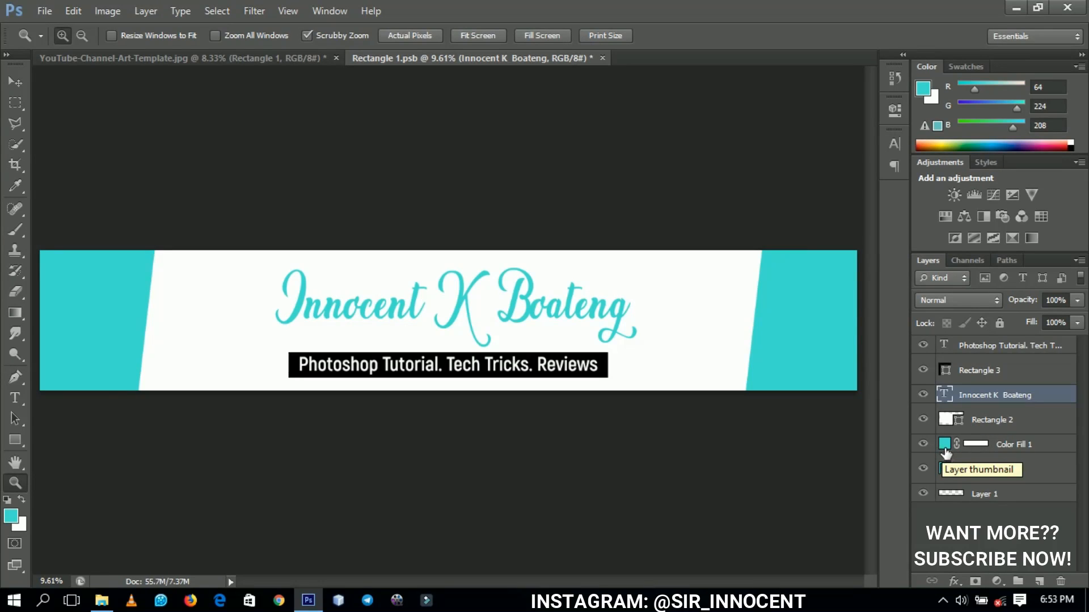
double_click(944, 445)
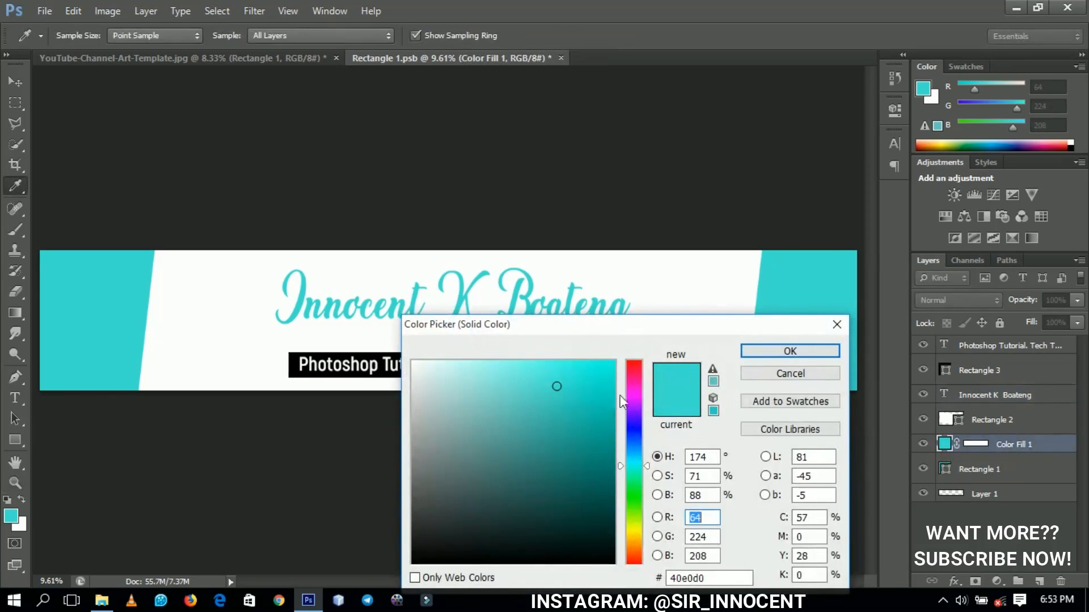
left_click_drag(622, 401, 638, 371)
left_click(608, 362)
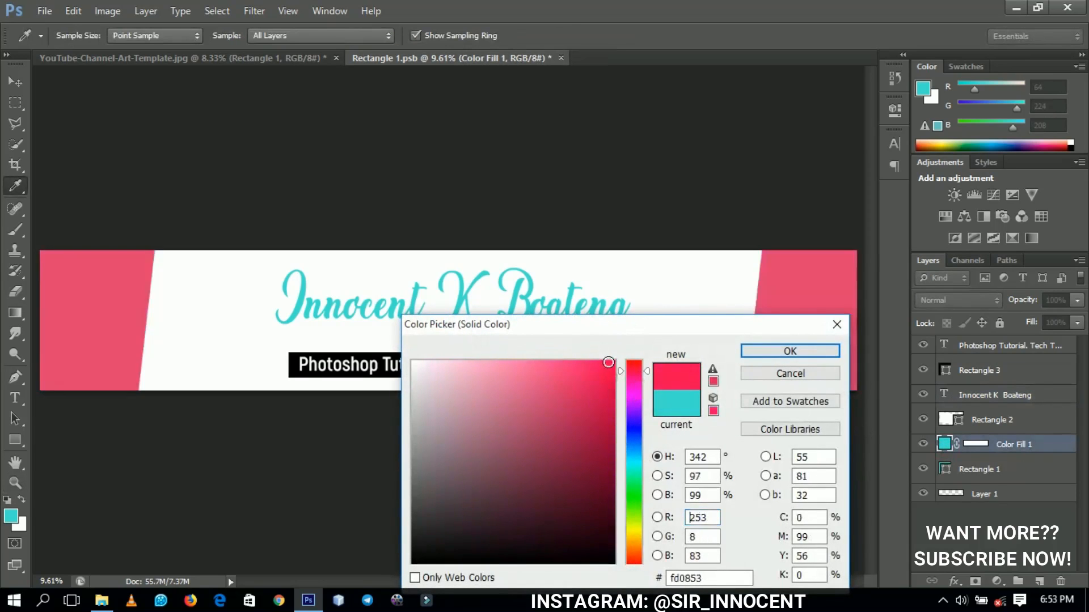
mouse_move(621, 521)
left_mouse_down()
mouse_move(633, 557)
mouse_move(633, 504)
left_mouse_up()
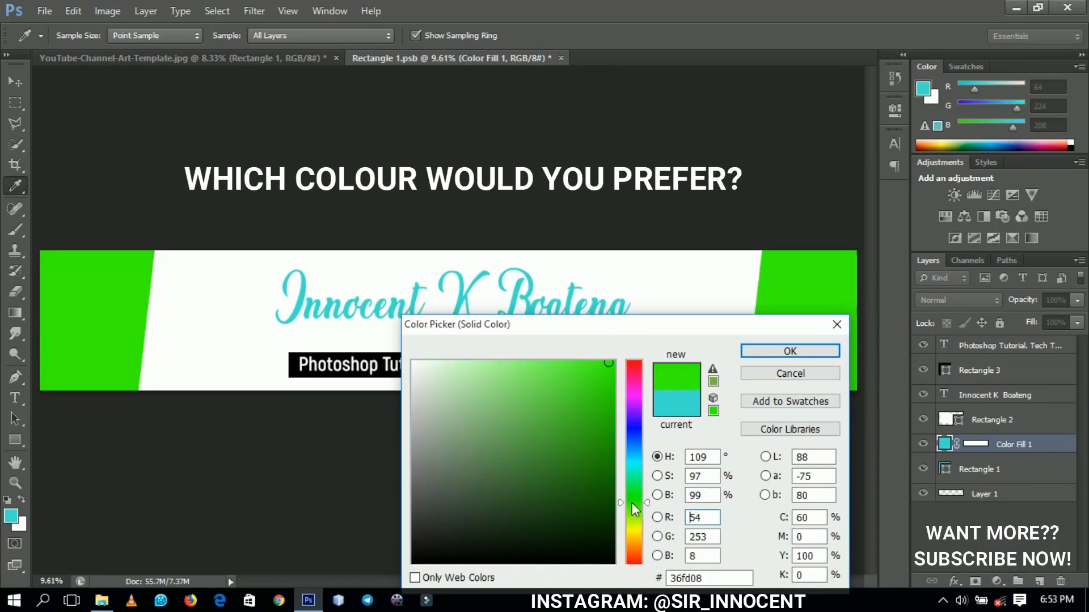
left_click(757, 352)
key("z")
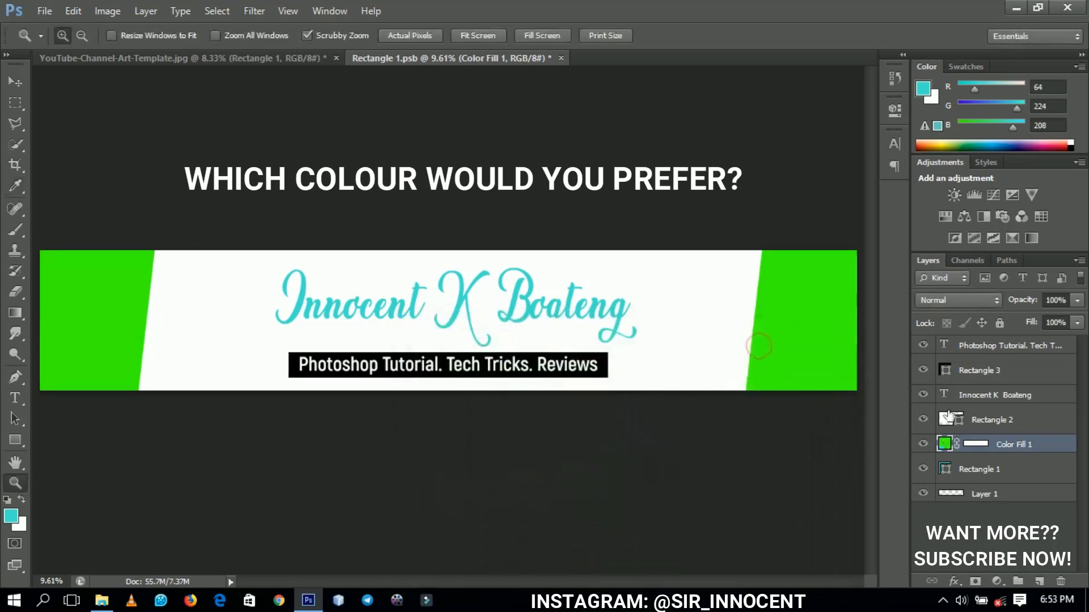
Try recolouring the channel owner's name text to the same green, sampled from the banner's side area (#36fd08).
double_click(944, 396)
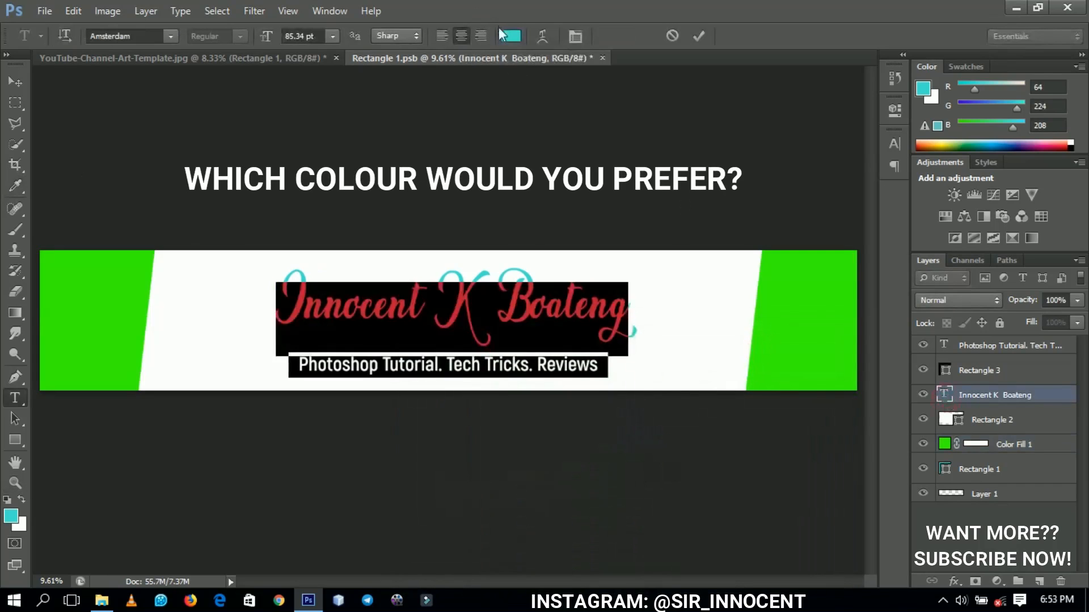
left_click(500, 41)
left_click(96, 300)
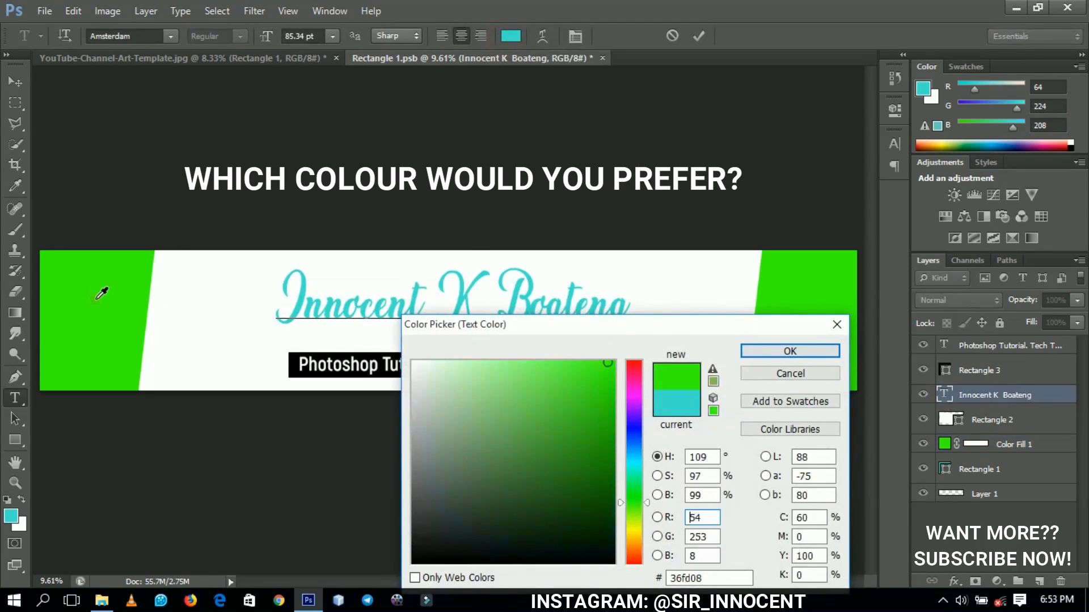
left_click(788, 351)
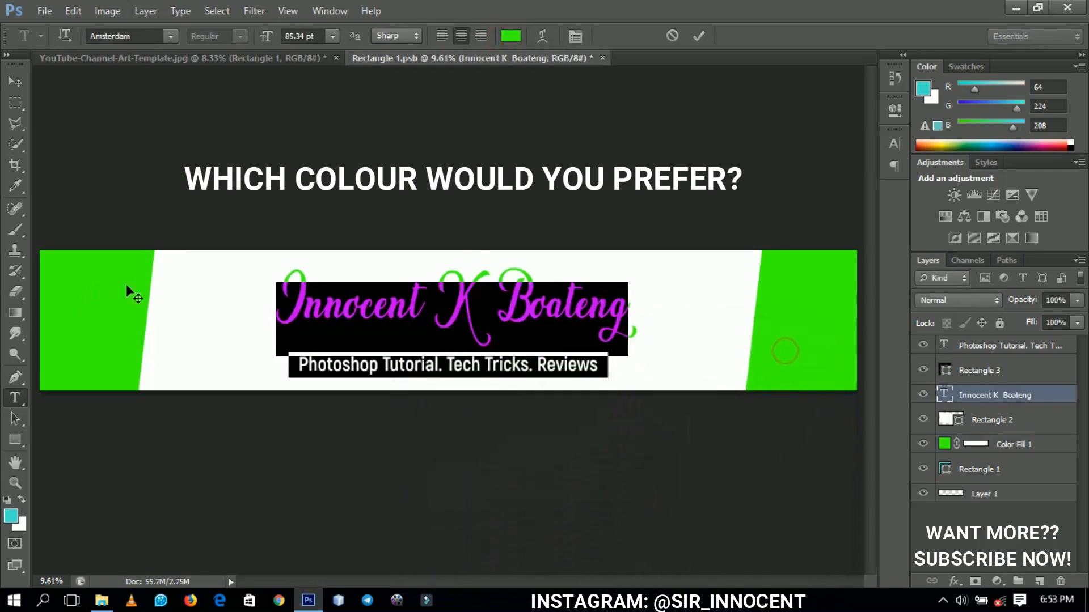
left_click(12, 78)
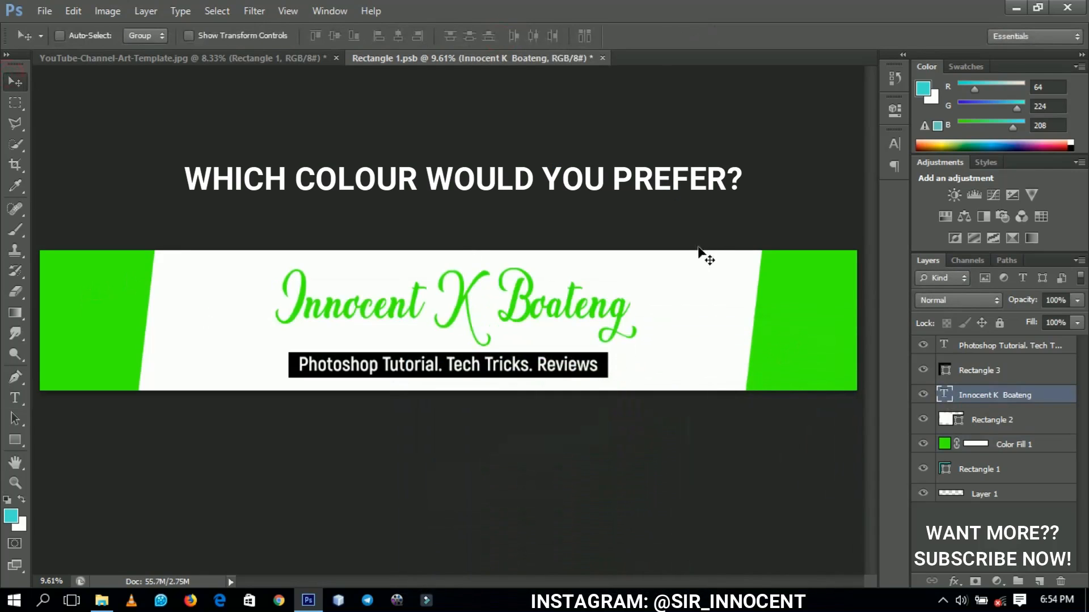
key("ctrl+t")
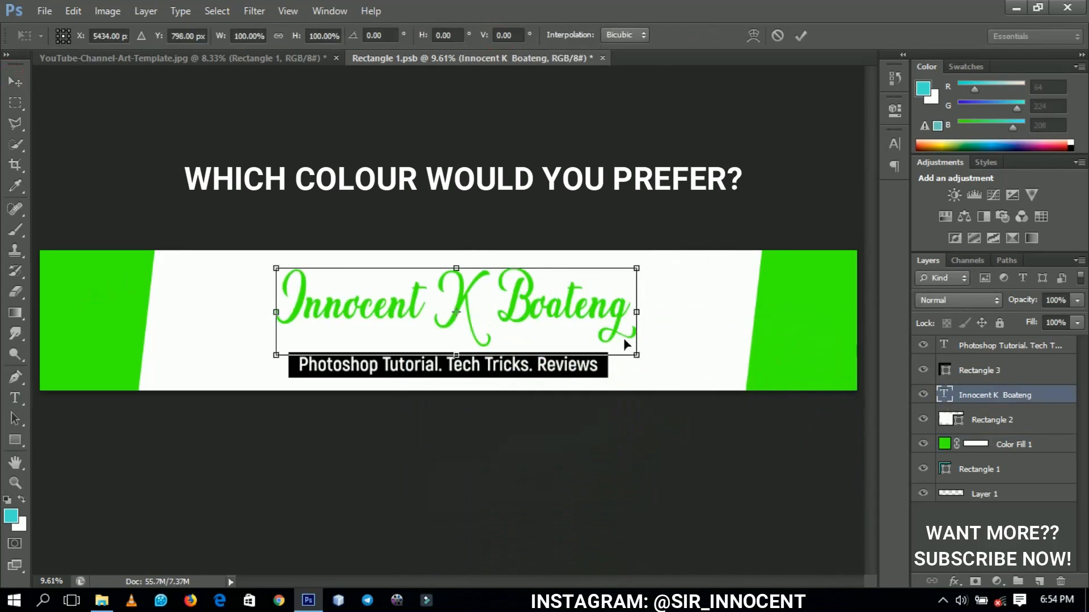
key("Return")
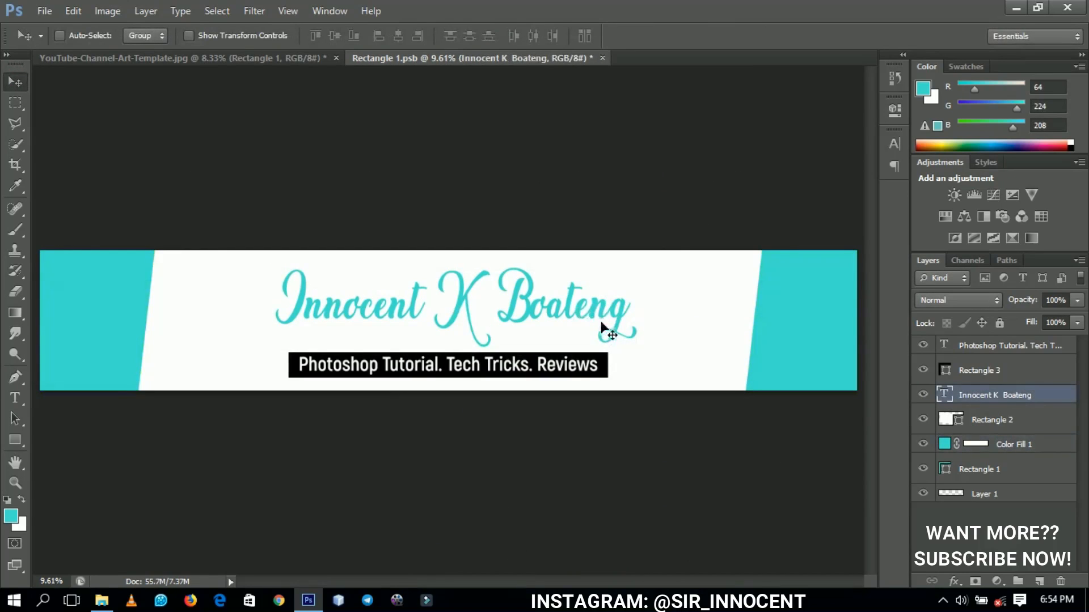
Enlarge the channel owner's name text proportionally about its centre to about 120.78%.
key("ctrl+t")
left_click_drag(645, 360, 682, 370)
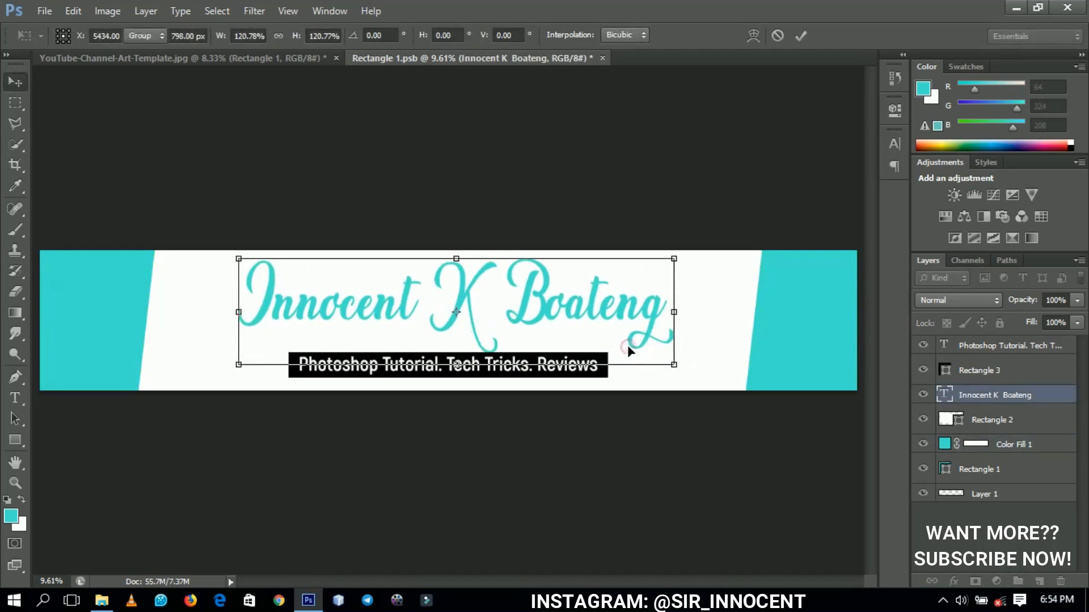
key("Return")
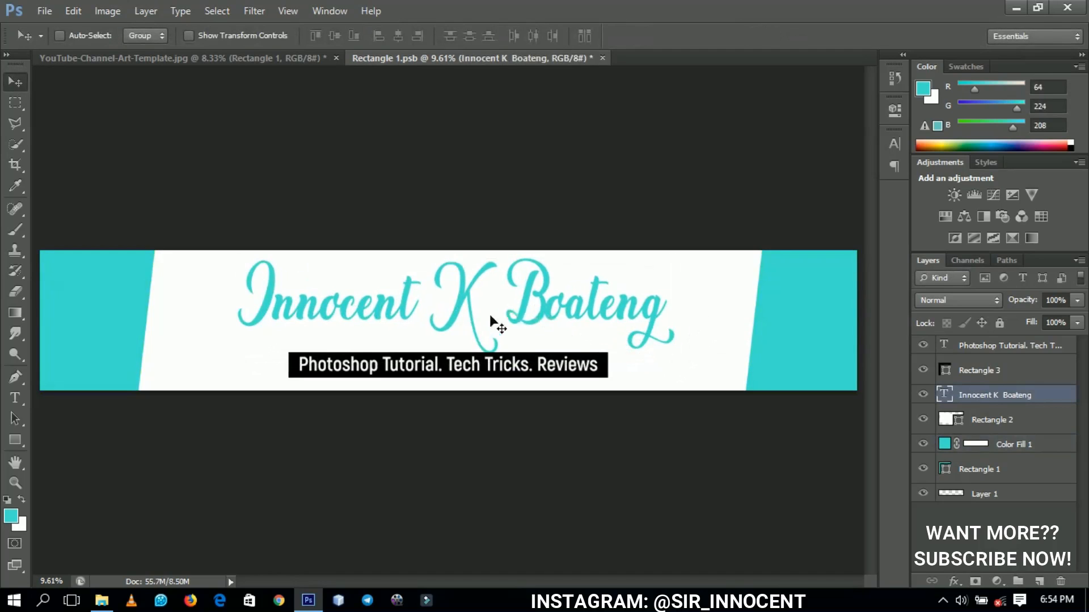
Try the "Messenger Pige..." font on the channel owner's name text.
key("t")
left_click(472, 315)
triple_click(472, 315)
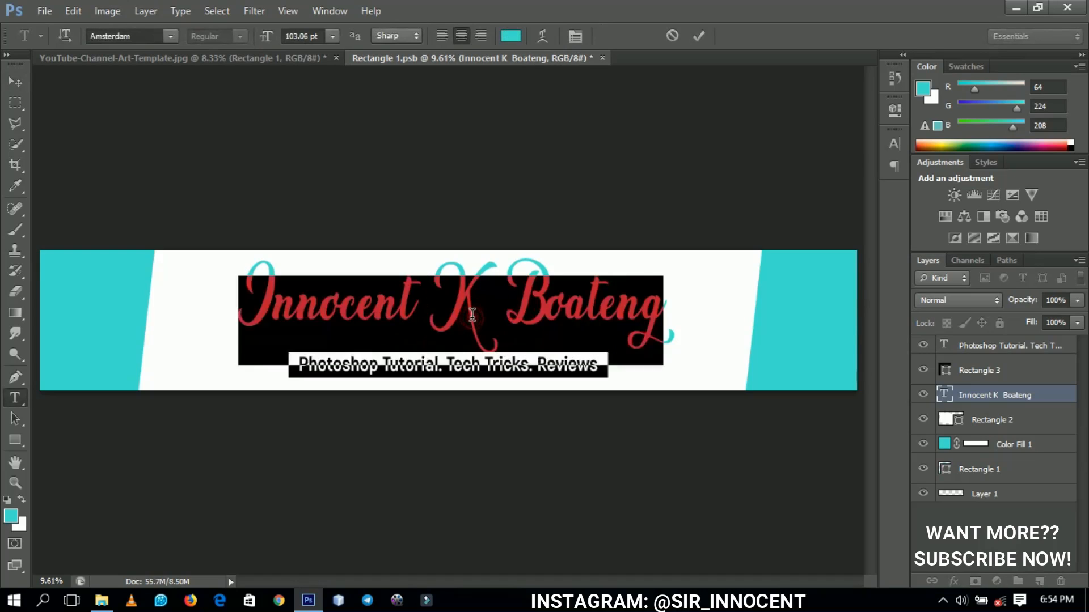
left_click(152, 35)
type("Messenger Pige...")
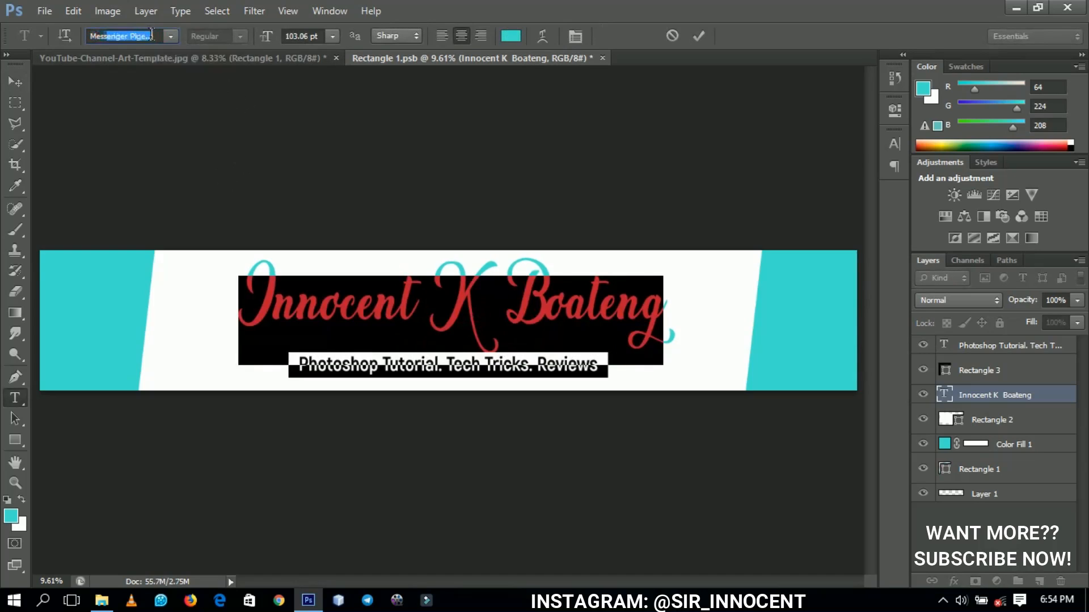
key("Return")
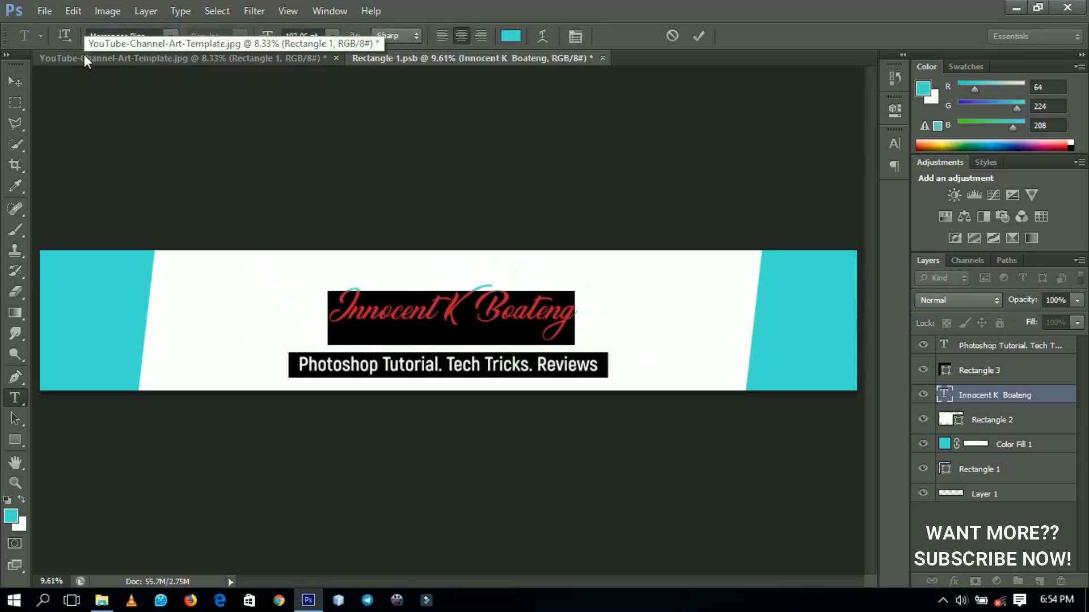
left_click(22, 83)
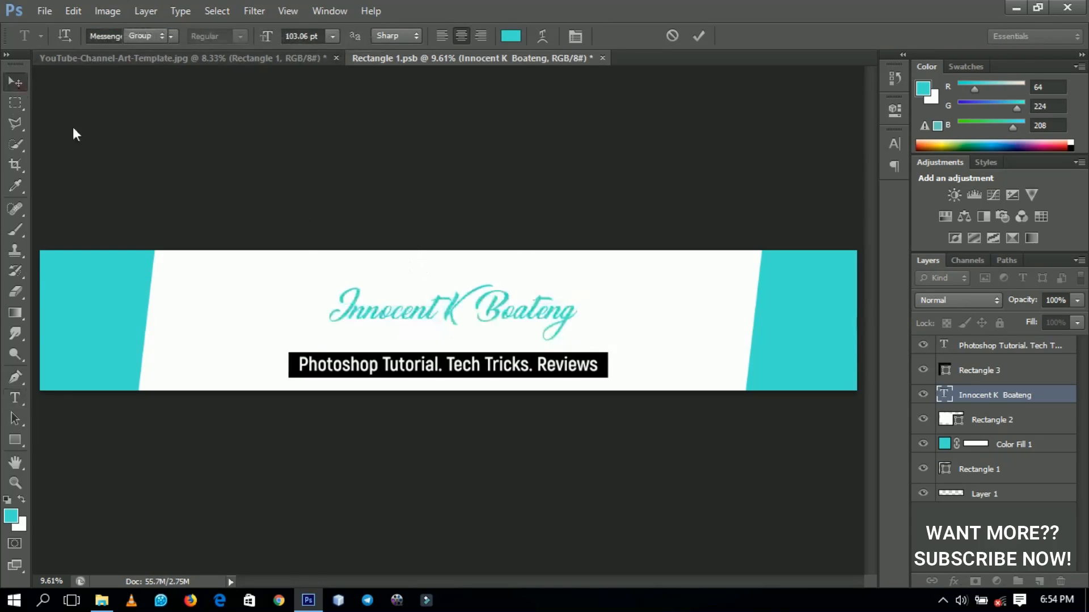
Try enlarging the restyled channel owner's name text proportionally about its centre to about 188%.
key("ctrl+t")
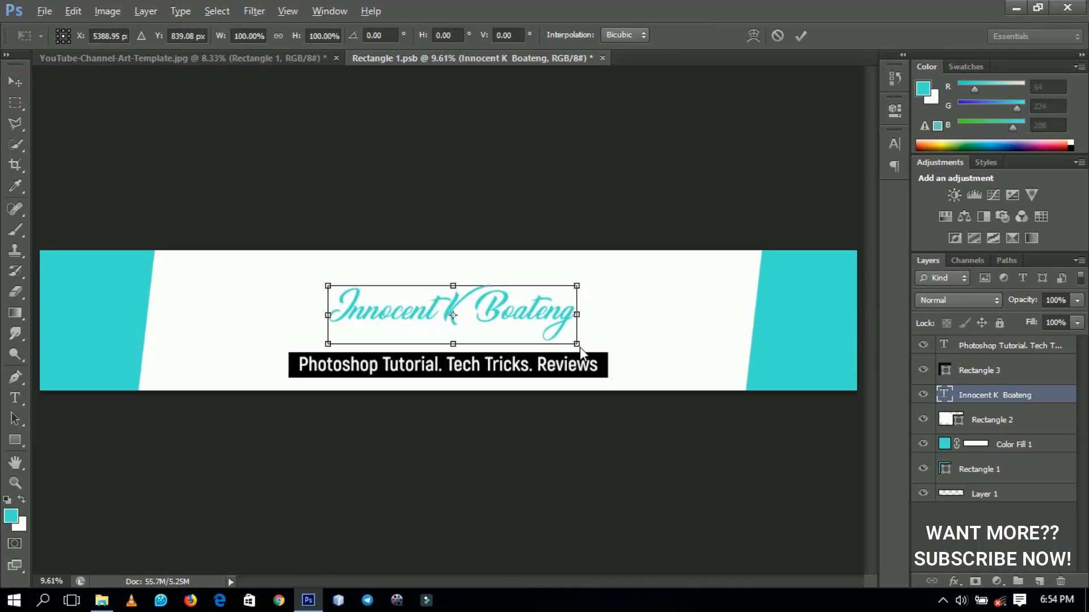
left_click_drag(578, 344, 675, 400)
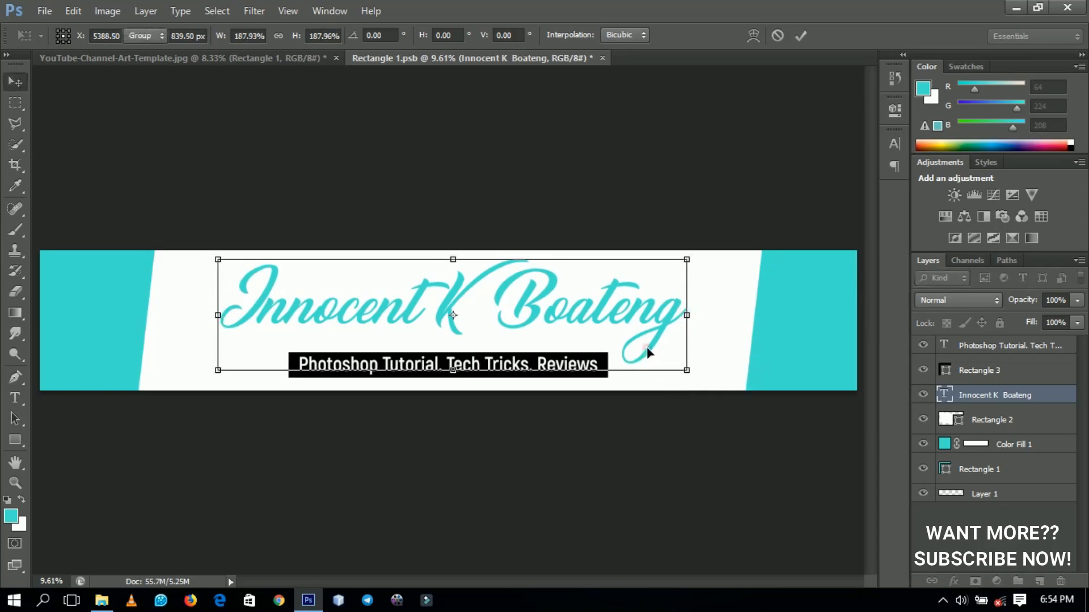
double_click(647, 346)
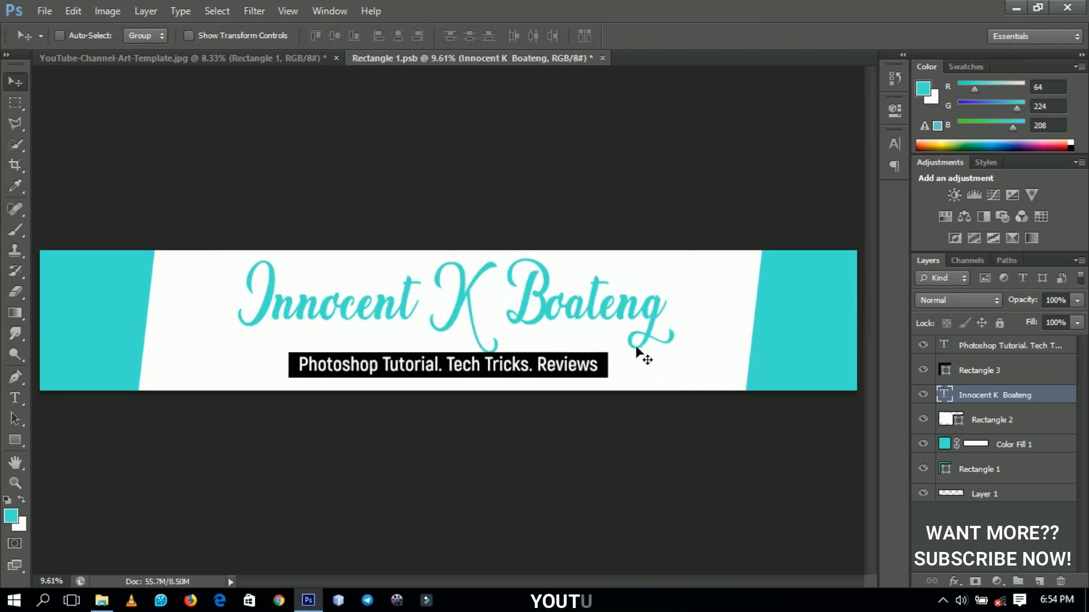
Save the Rectangle 1.psb smart object contents and close them to return to the channel art template.
key("ctrl+s")
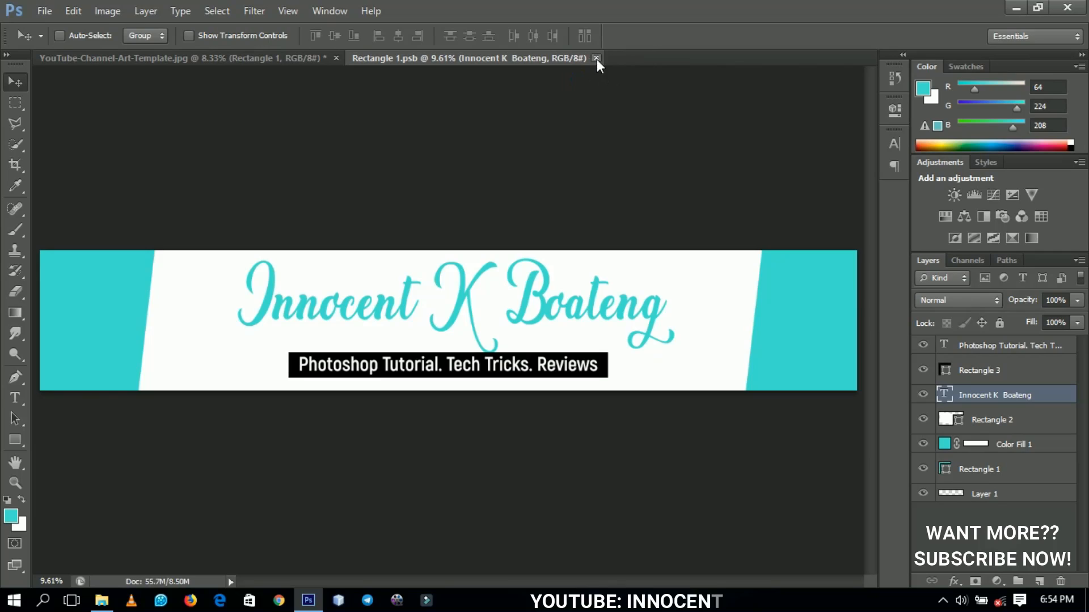
left_click(596, 58)
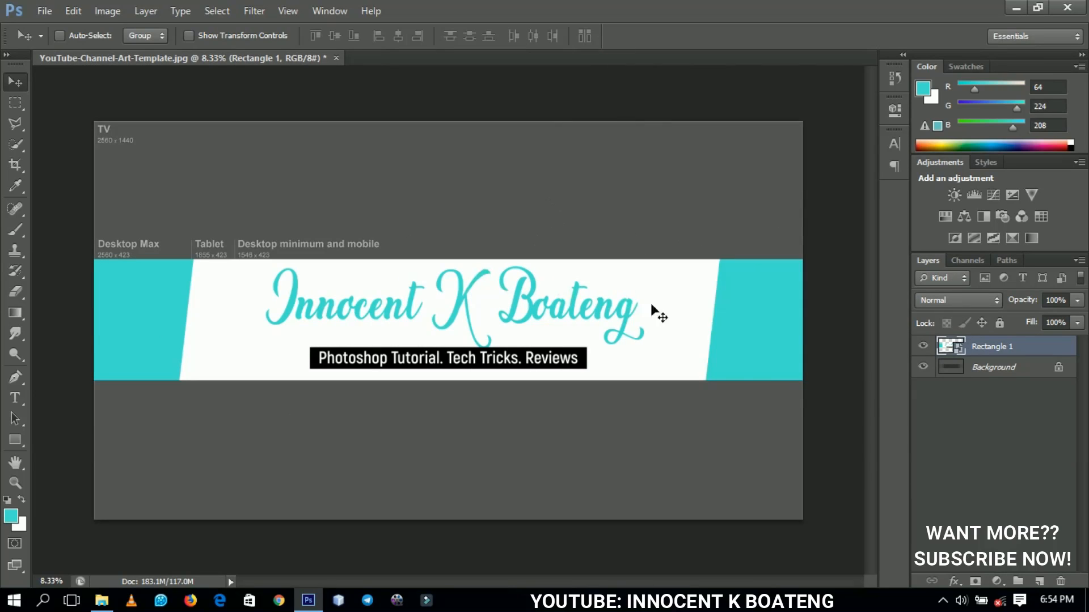
Add a dark teal (#00524a) solid color fill layer directly above the template's Background layer.
left_click(1007, 375)
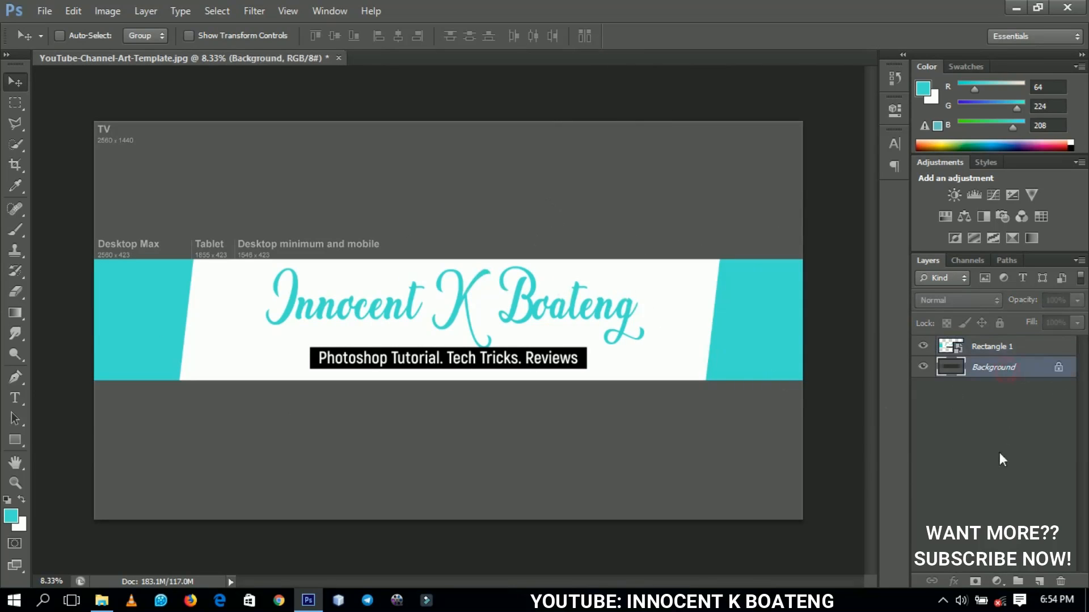
left_click(996, 581)
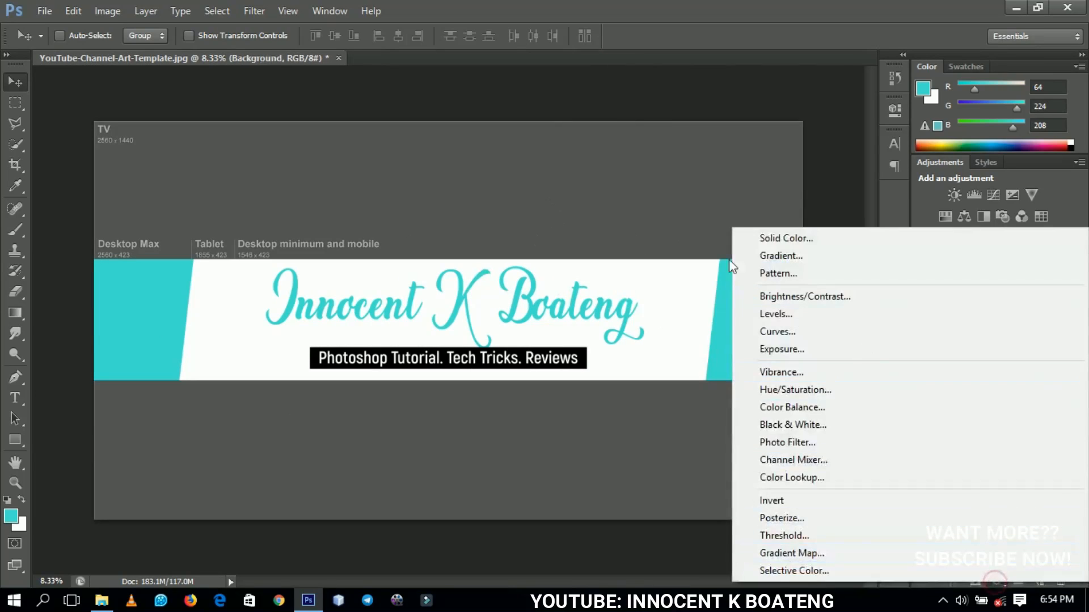
left_click(767, 239)
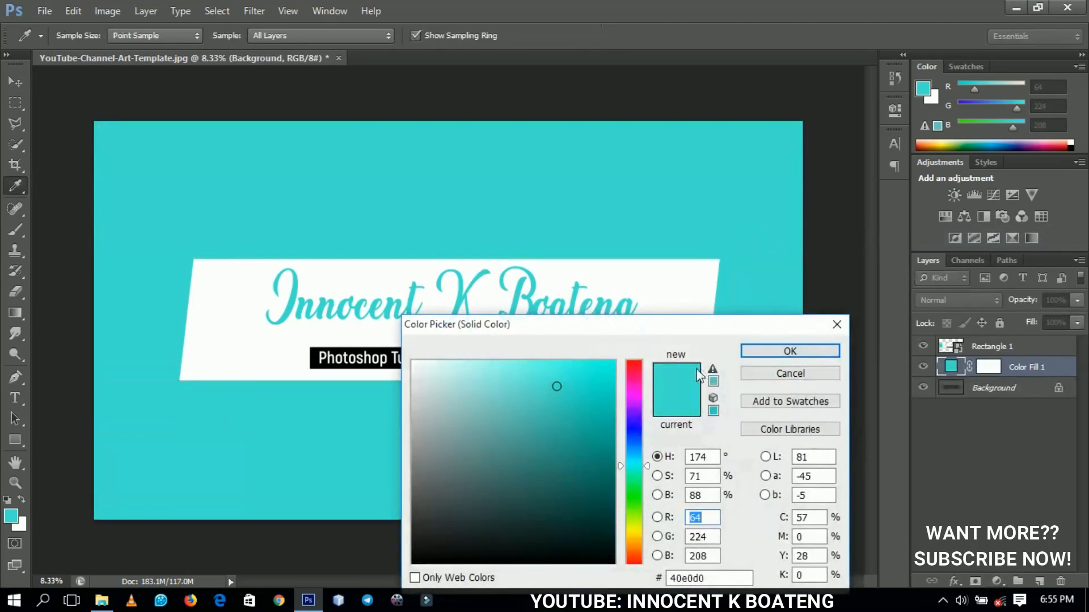
left_click(616, 551)
left_click_drag(615, 551, 616, 498)
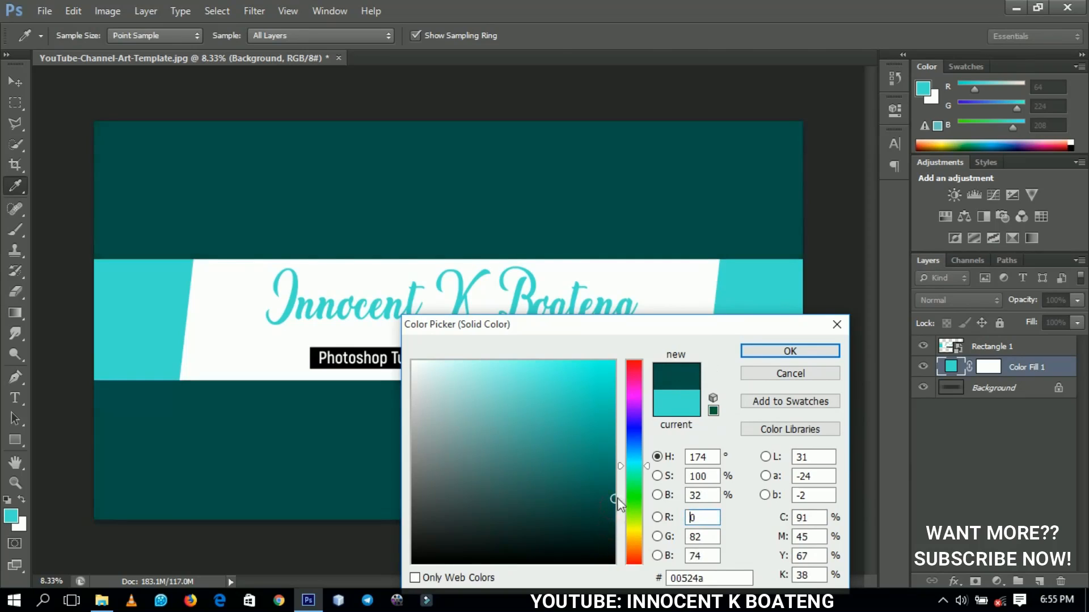
left_click(811, 353)
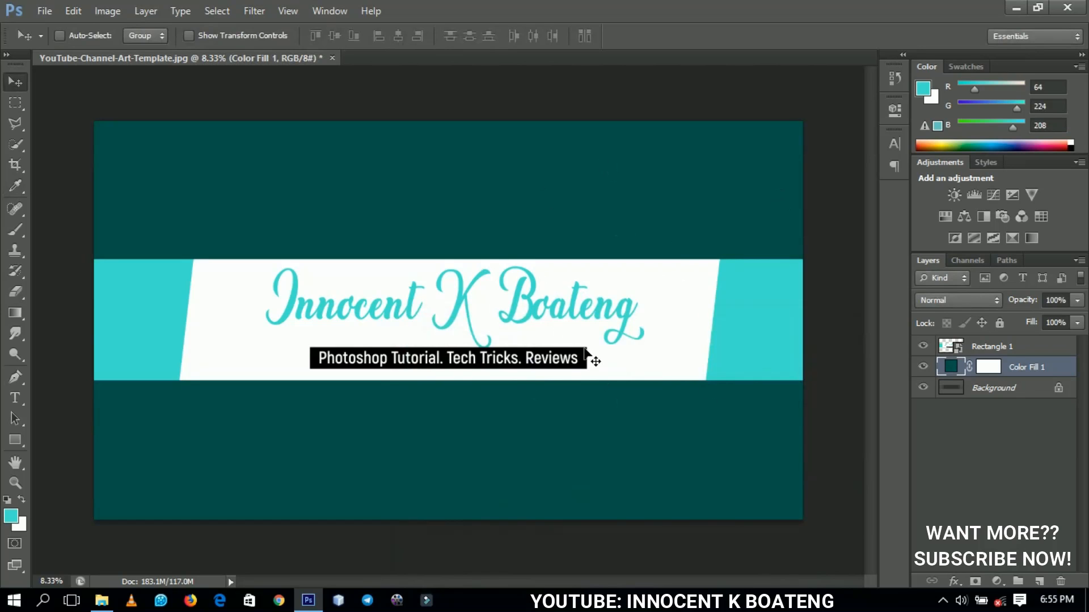
Save the banner to the Desktop as a JPEG copy named "Channel Art" at Maximum quality (12), Baseline ("Standard").
key("ctrl+shift+s")
left_click(436, 162)
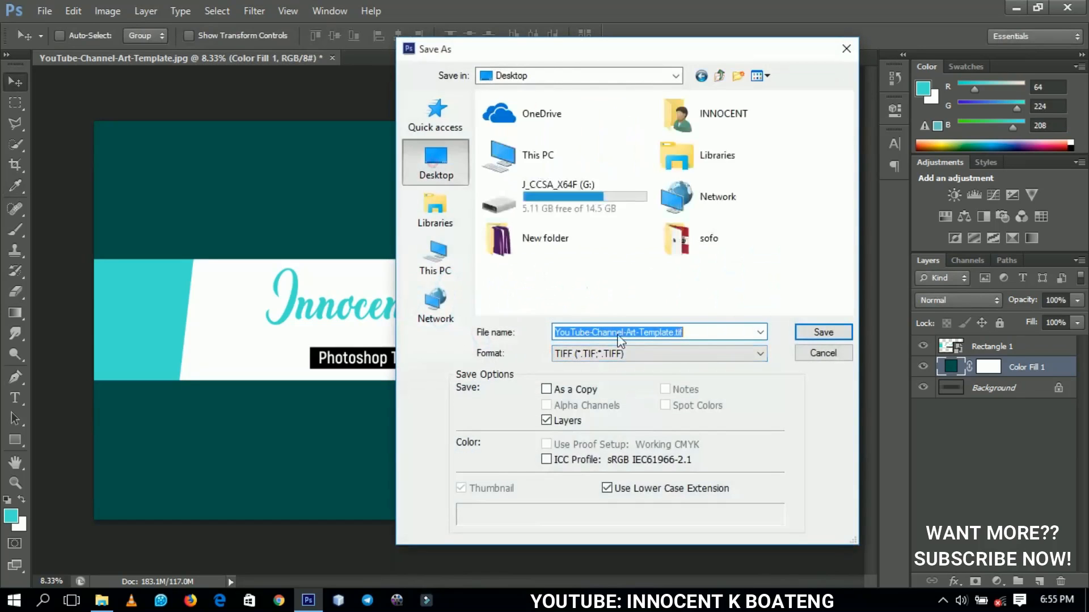
left_click(626, 353)
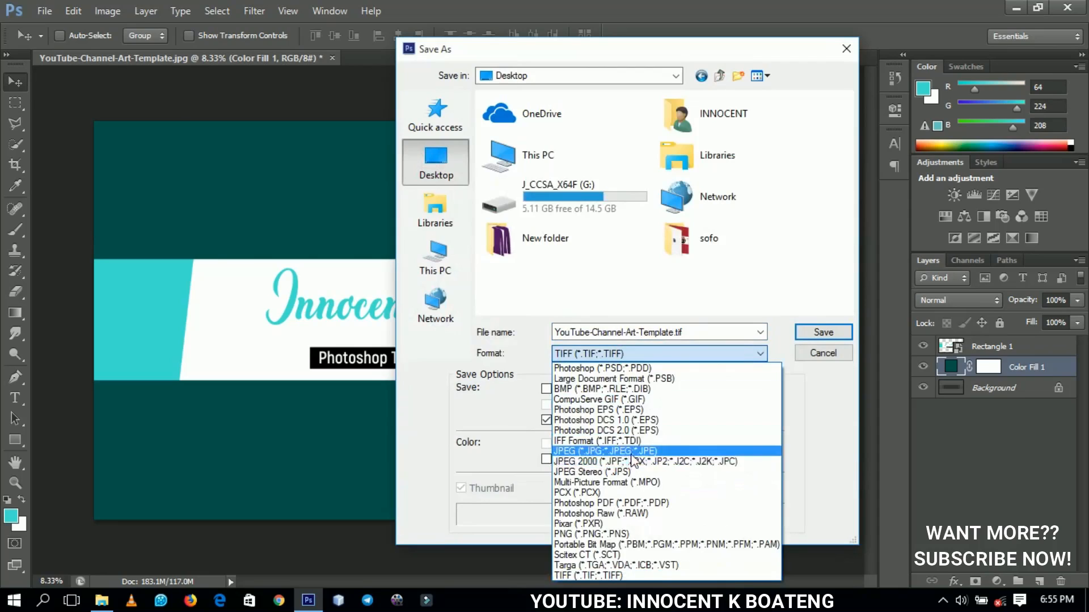
left_click(629, 451)
left_click(712, 334)
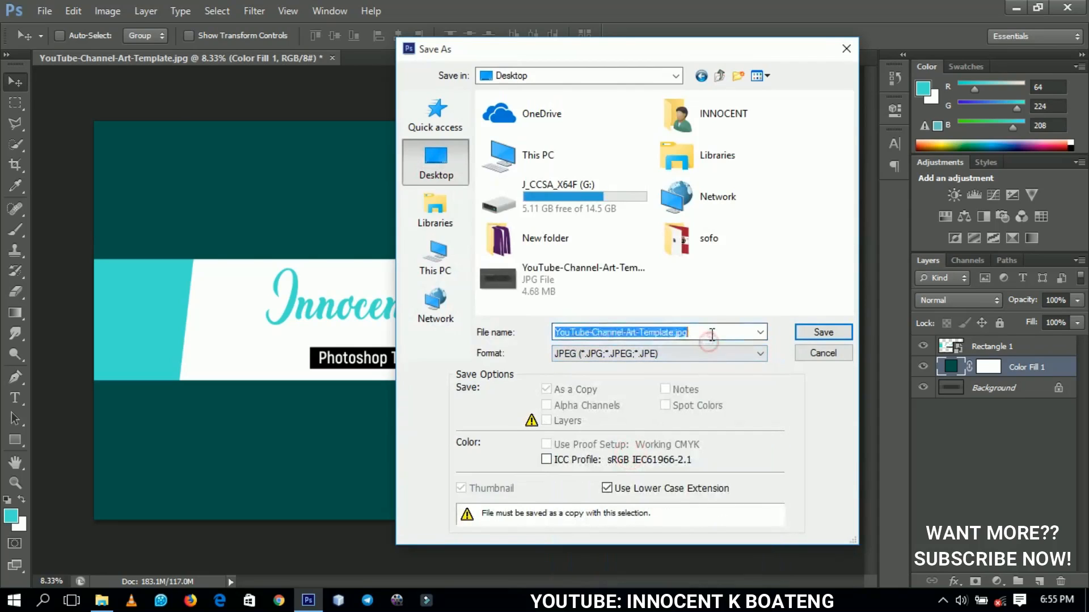
type("Channeel")
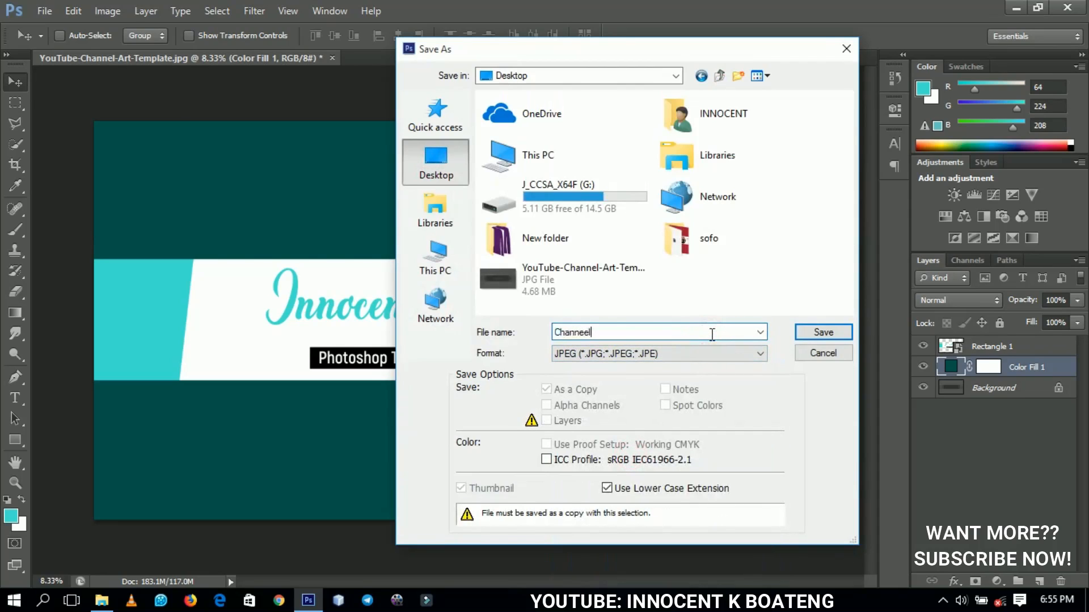
key("BackSpace")
key("BackSpace")
type("l Art")
key("Return")
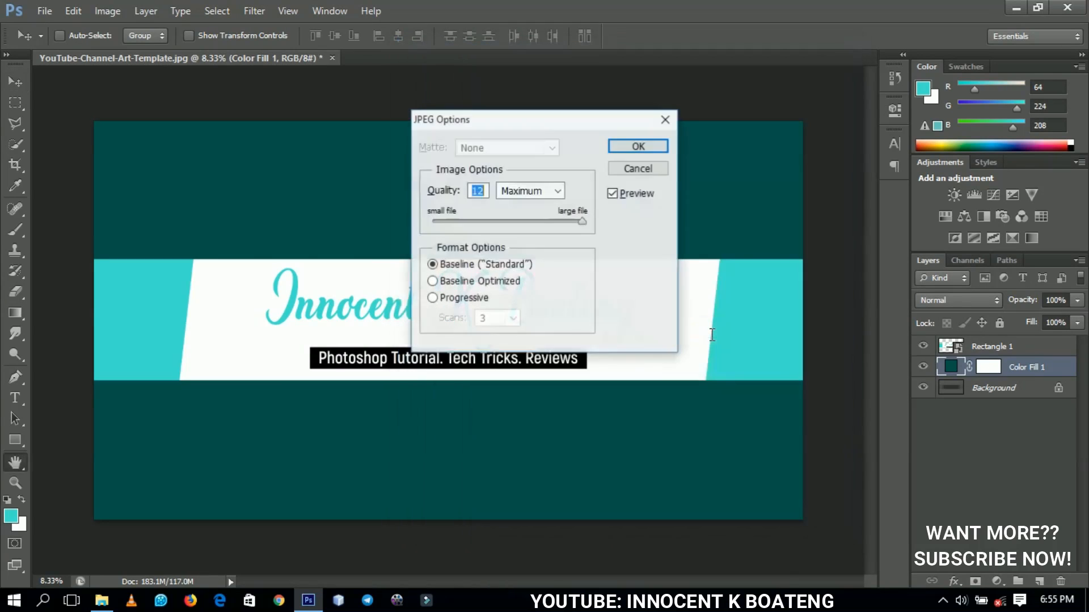
left_click(664, 145)
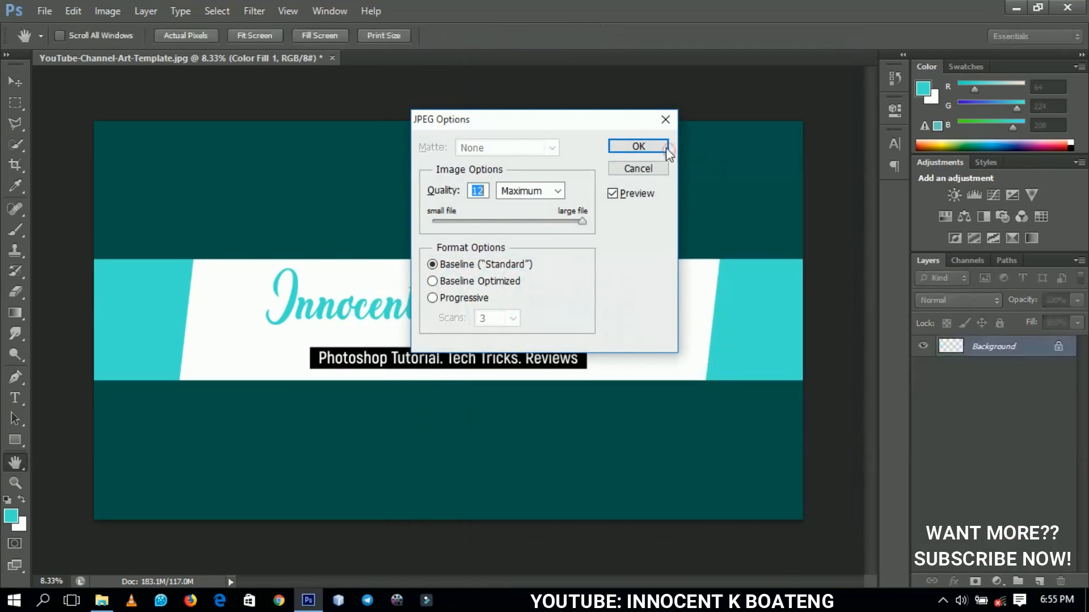